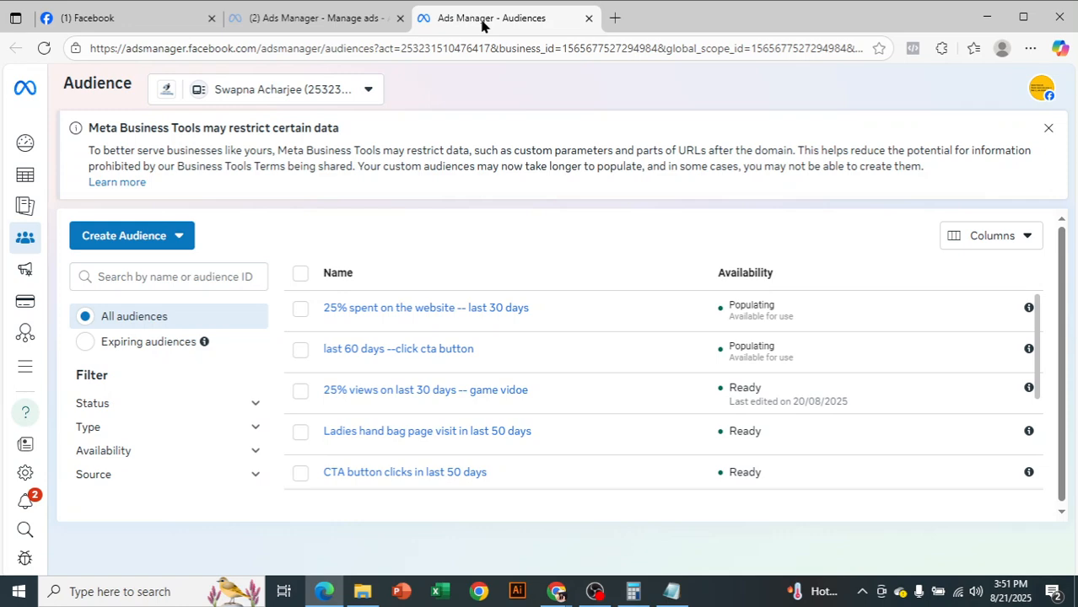
Examine the existing audiences and their availability in the audience list
{"action": "left_click", "coordinate": [595, 591]}
{"action": "left_click", "coordinate": [324, 592]}
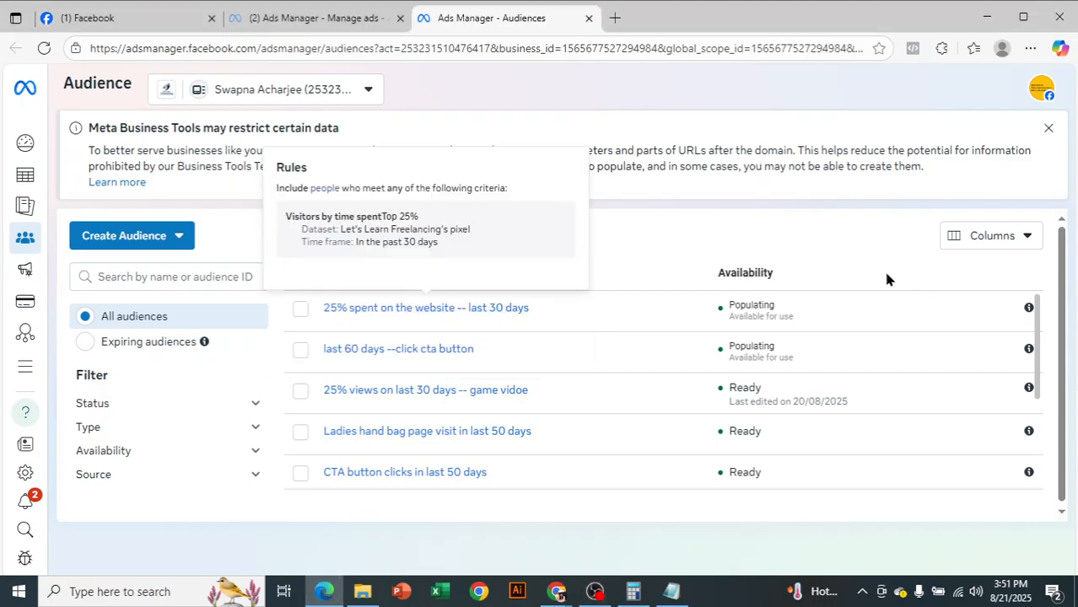
{"action": "scroll", "coordinate": [886, 337], "scroll_direction": "down", "scroll_amount": 2}
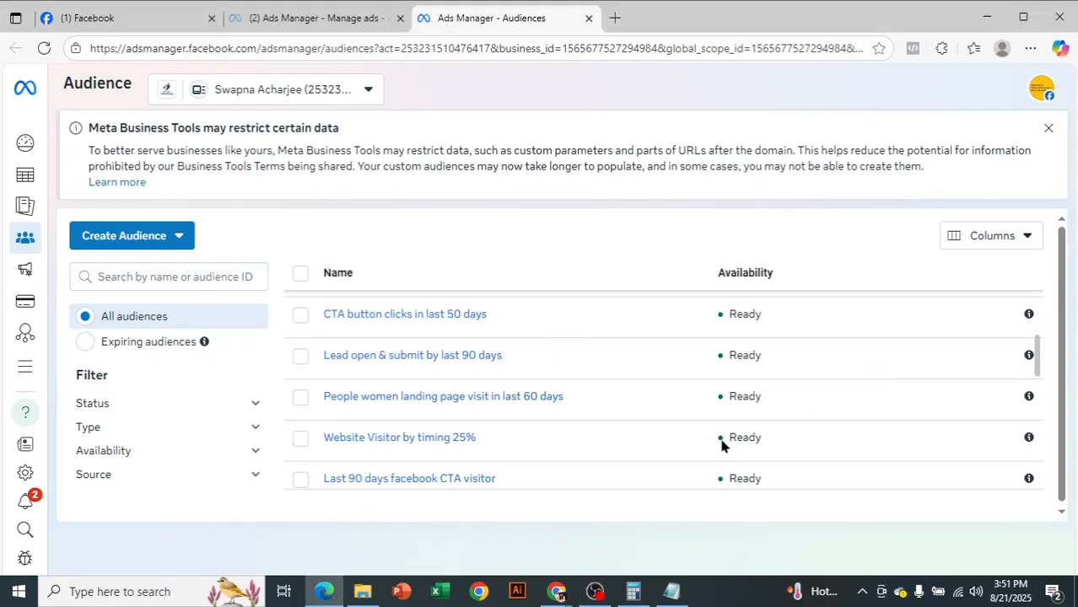
{"action": "scroll", "coordinate": [759, 405], "scroll_direction": "up", "scroll_amount": 1}
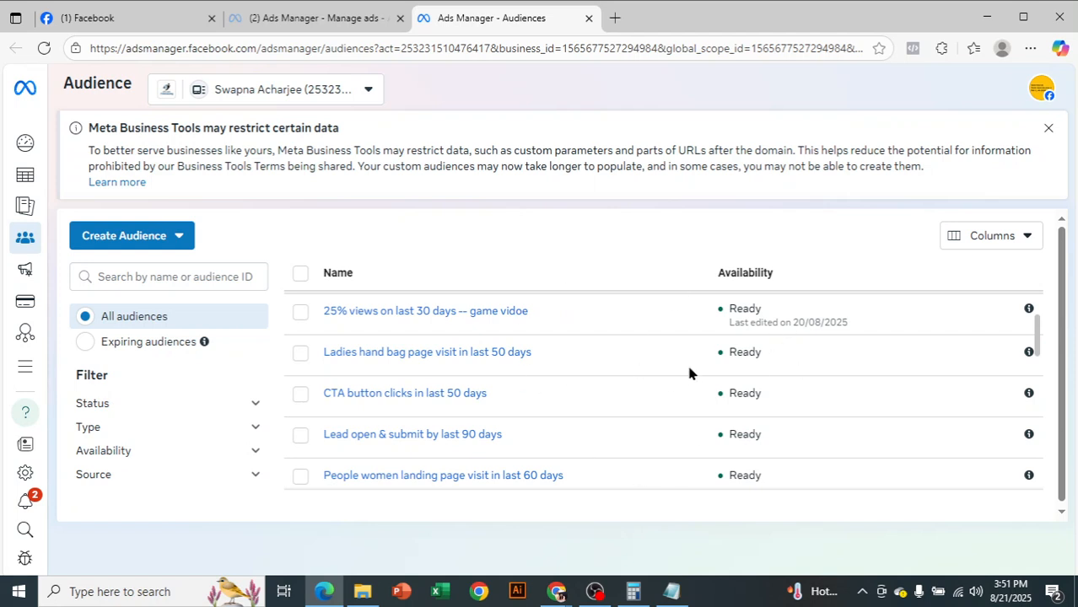
{"action": "scroll", "coordinate": [810, 402], "scroll_direction": "up", "scroll_amount": 1}
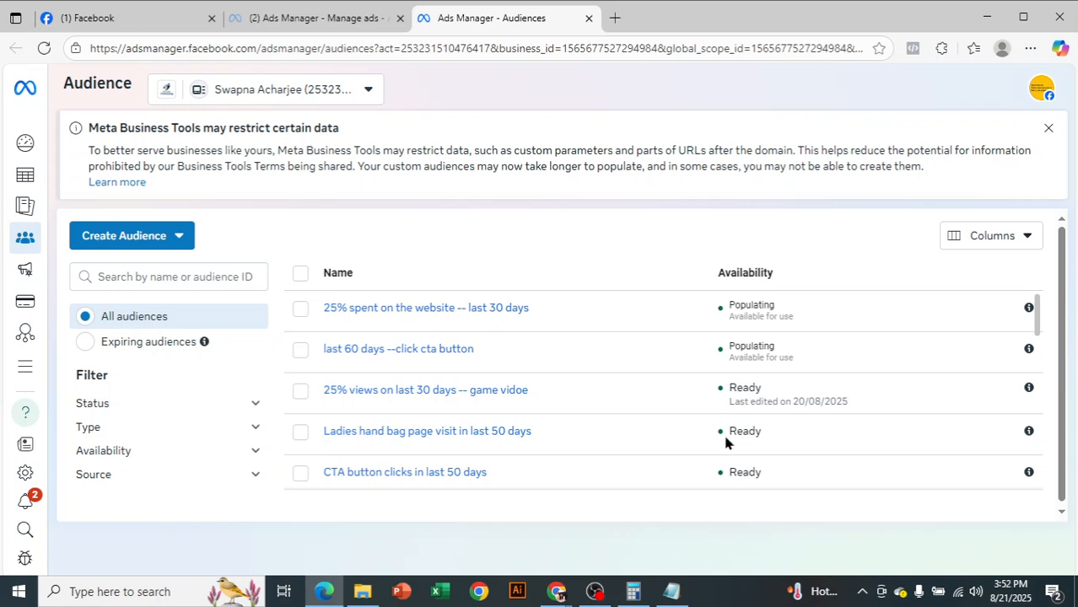
{"action": "scroll", "coordinate": [746, 431], "scroll_direction": "down", "scroll_amount": 5}
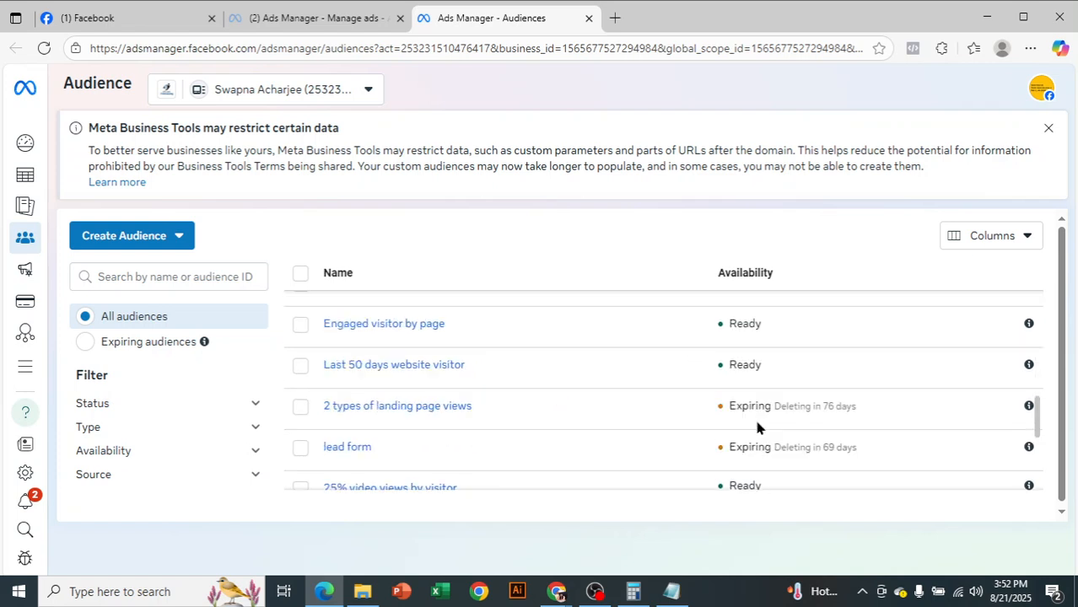
{"action": "scroll", "coordinate": [757, 428], "scroll_direction": "down", "scroll_amount": 3}
{"action": "scroll", "coordinate": [757, 427], "scroll_direction": "up", "scroll_amount": 10}
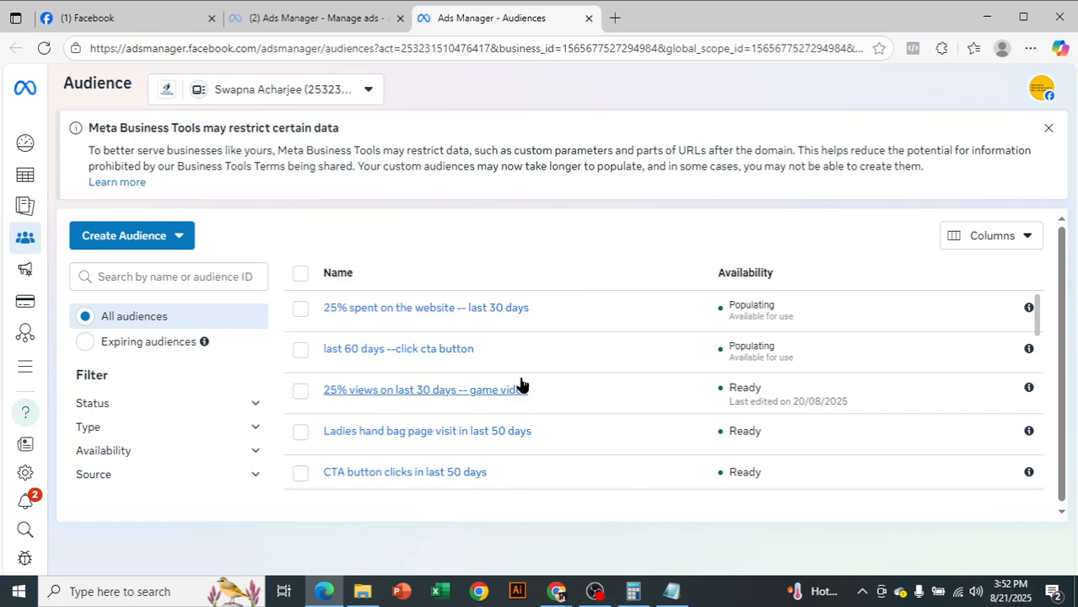
Start a new custom audience using Video from the Meta sources
{"action": "left_click", "coordinate": [156, 242]}
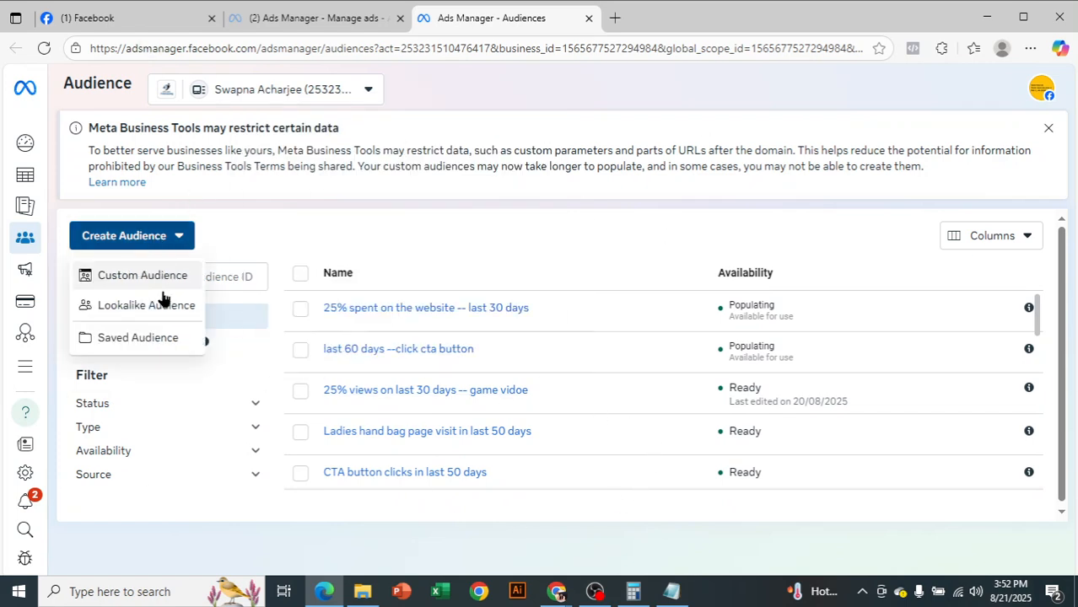
{"action": "mouse_move", "coordinate": [171, 279]}
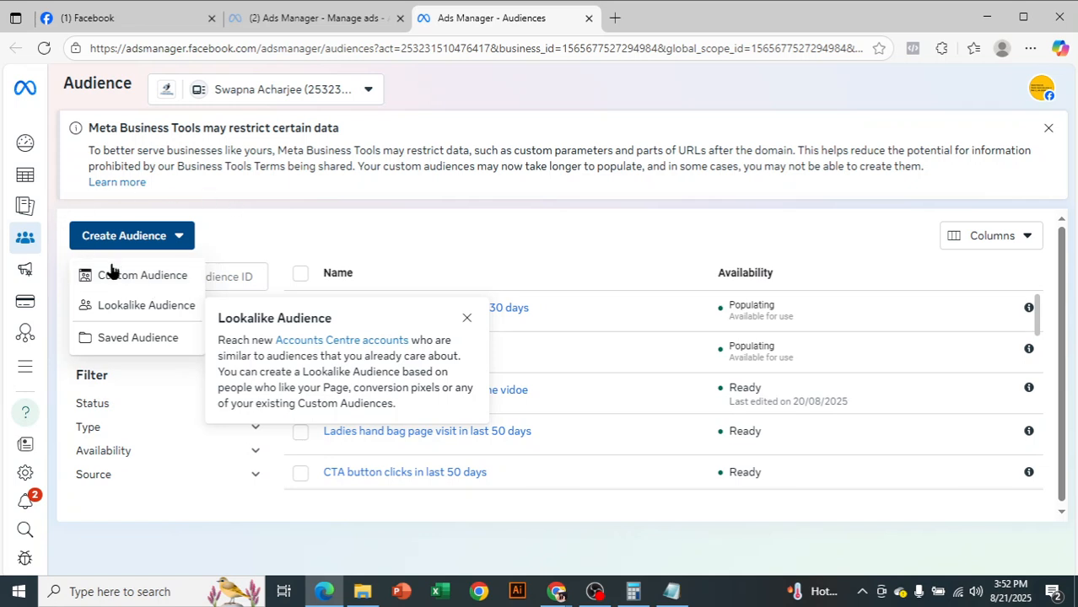
{"action": "left_click", "coordinate": [161, 284]}
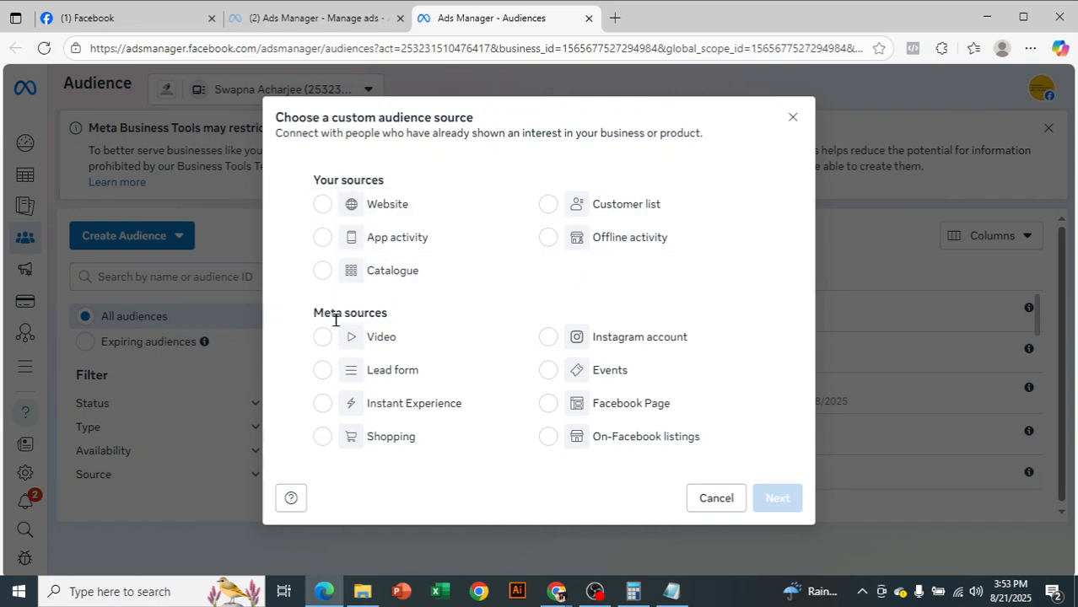
{"action": "left_click_drag", "start_coordinate": [308, 313], "coordinate": [388, 314]}
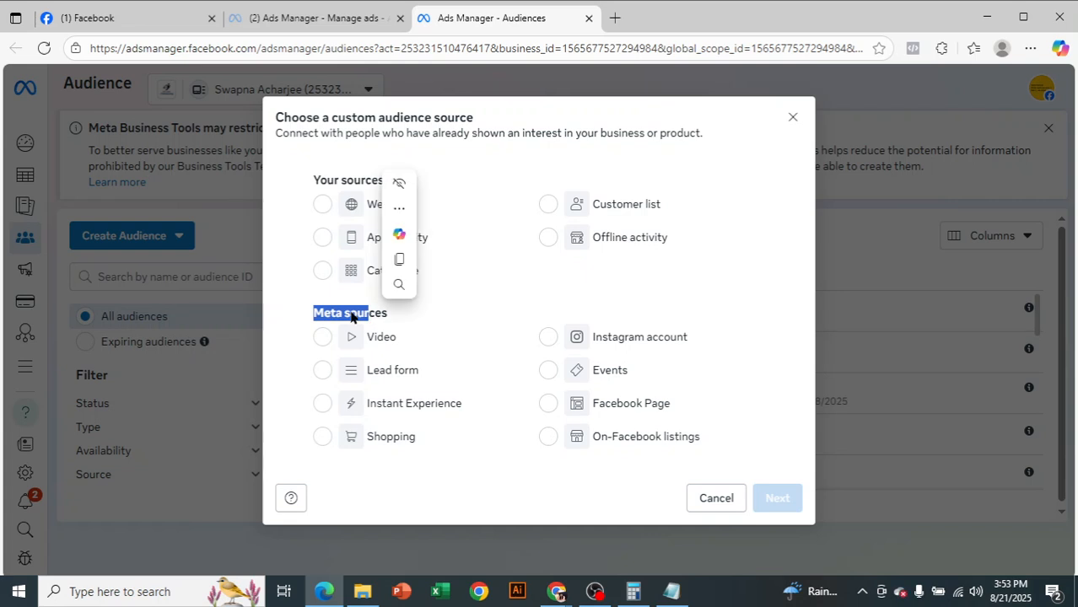
{"action": "left_click", "coordinate": [349, 312]}
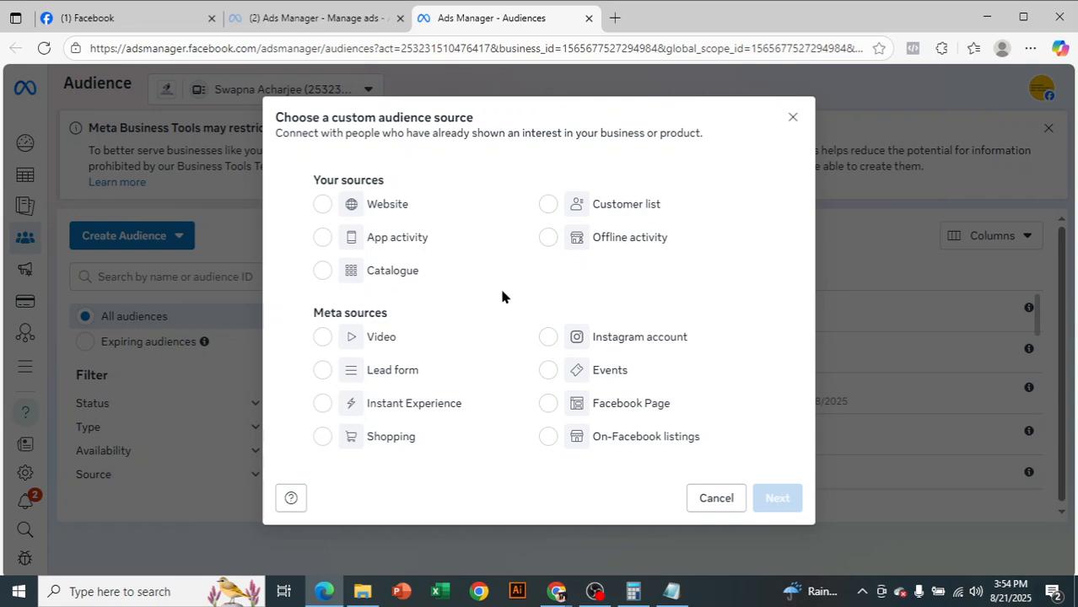
{"action": "left_click", "coordinate": [376, 348]}
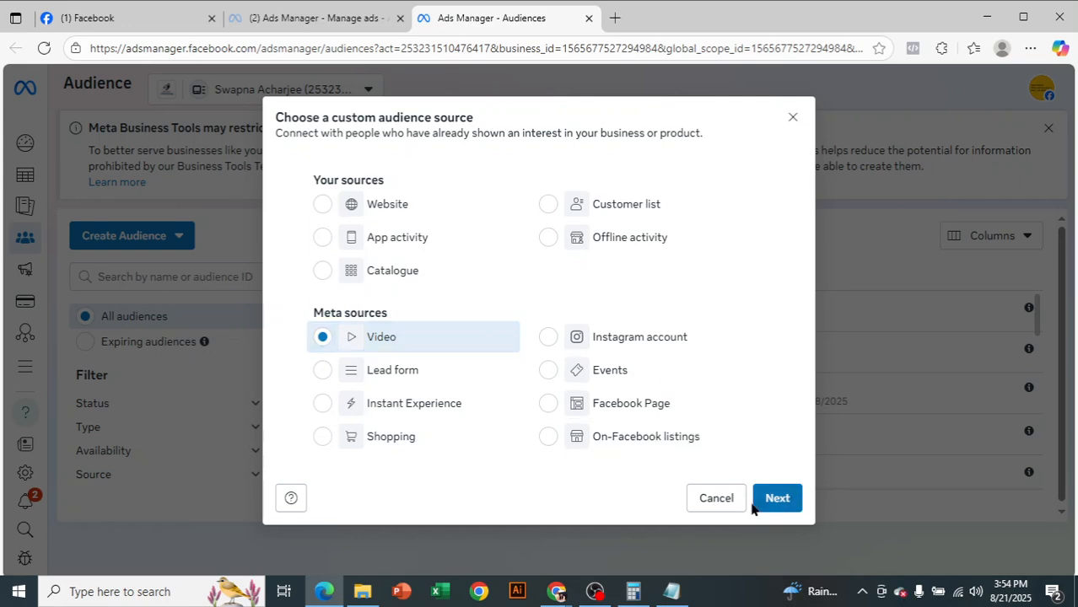
{"action": "left_click", "coordinate": [777, 499]}
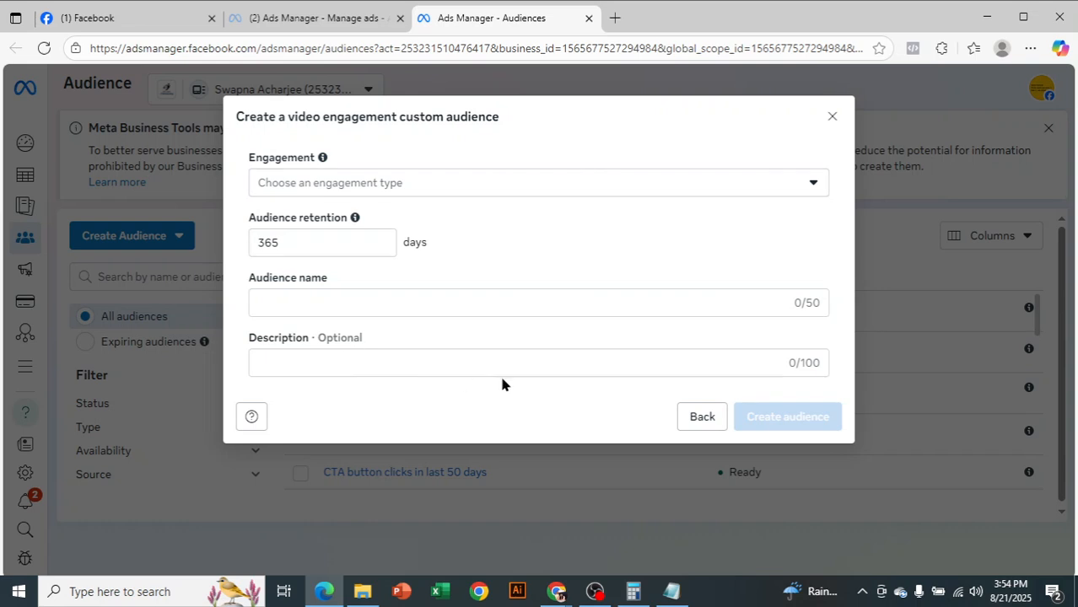
Set the audience's engagement type to people who have viewed at least 25% of the video
{"action": "left_click", "coordinate": [347, 192]}
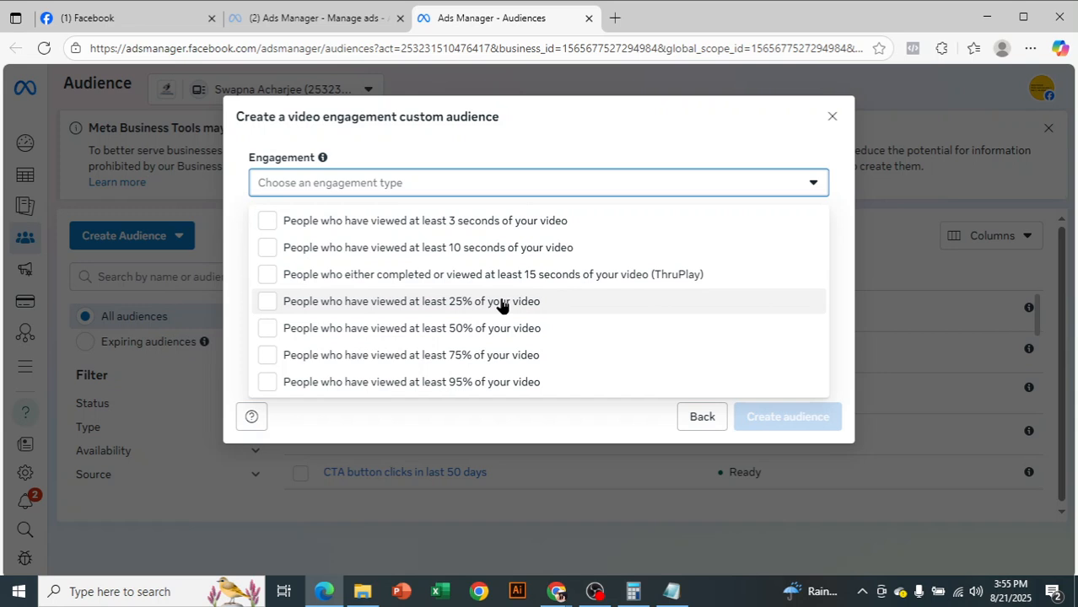
{"action": "left_click", "coordinate": [422, 311]}
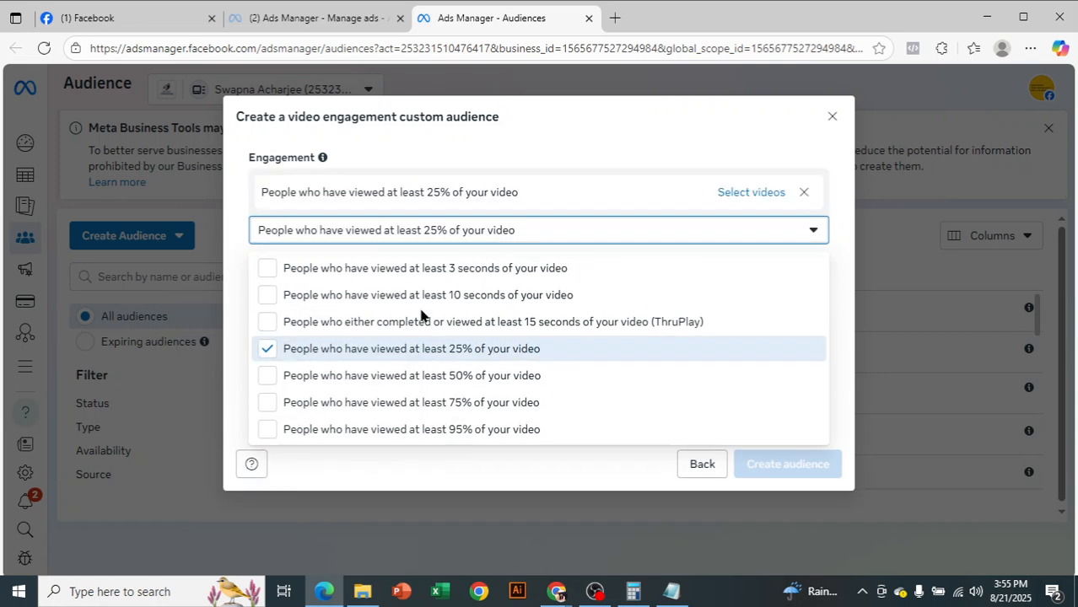
{"action": "left_click", "coordinate": [564, 135]}
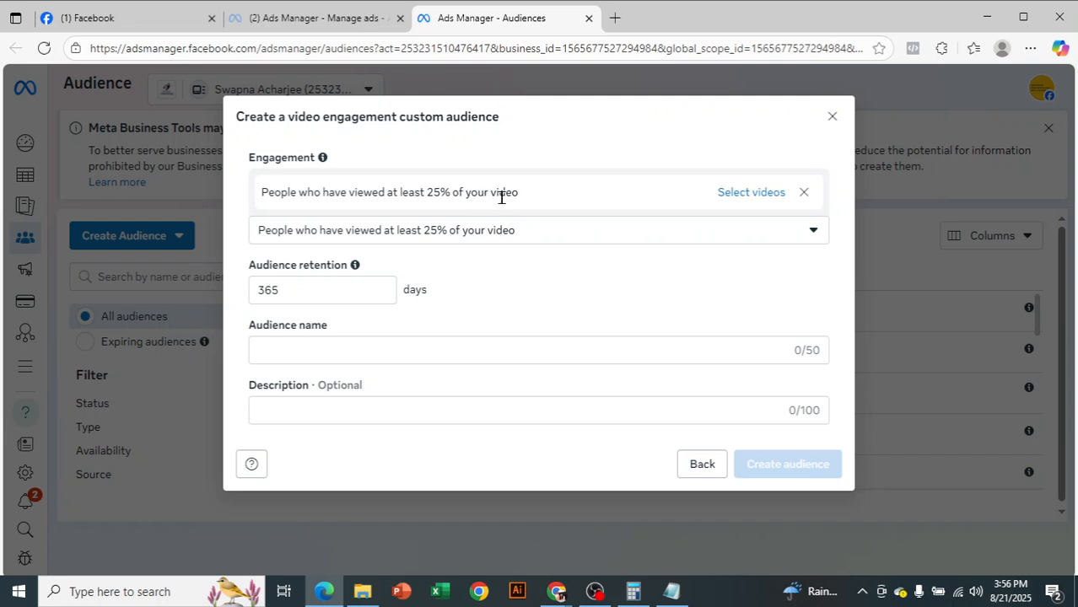
Open the video selection for the 25% engagement rule and choose the Sanrin Facebook Page as its source
{"action": "left_click", "coordinate": [752, 194]}
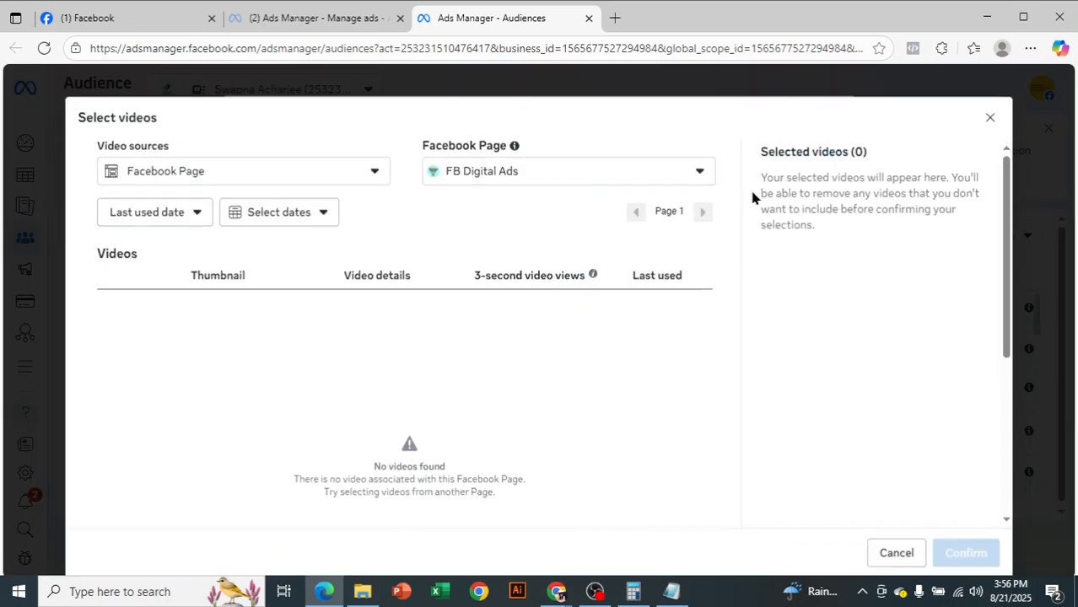
{"action": "left_click", "coordinate": [500, 177]}
{"action": "scroll", "coordinate": [498, 308], "scroll_direction": "down", "scroll_amount": 1}
{"action": "scroll", "coordinate": [503, 321], "scroll_direction": "down", "scroll_amount": 1}
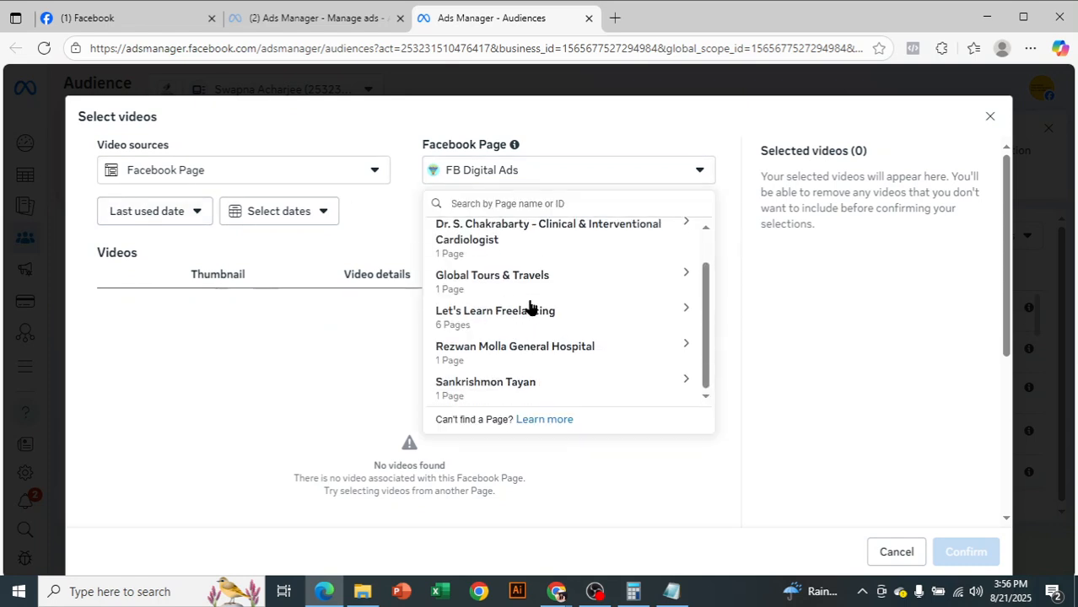
{"action": "left_click", "coordinate": [532, 384]}
{"action": "scroll", "coordinate": [515, 388], "scroll_direction": "down", "scroll_amount": 2}
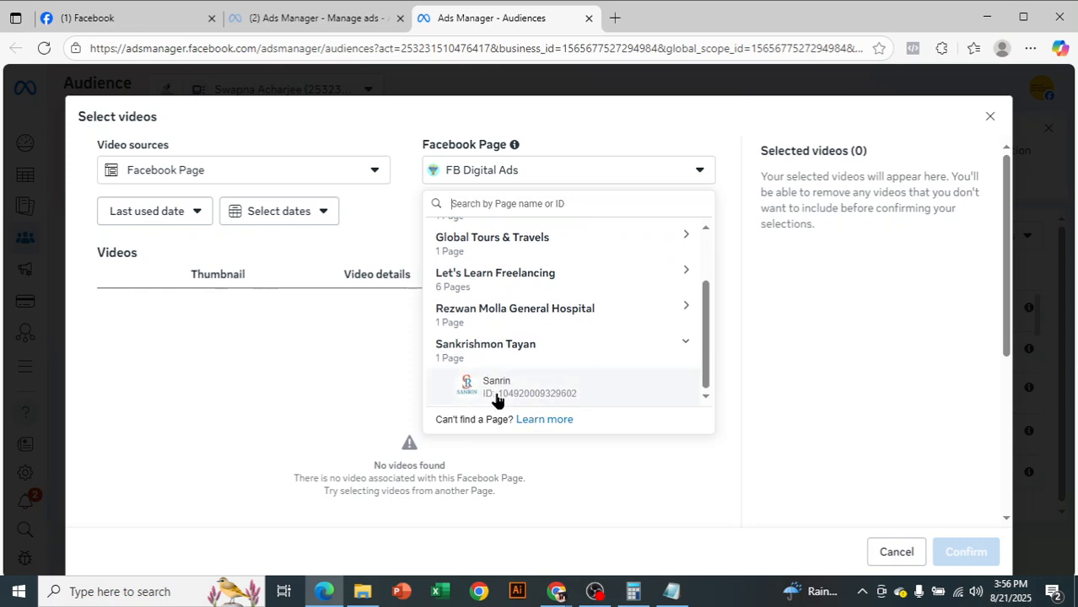
{"action": "left_click", "coordinate": [497, 393]}
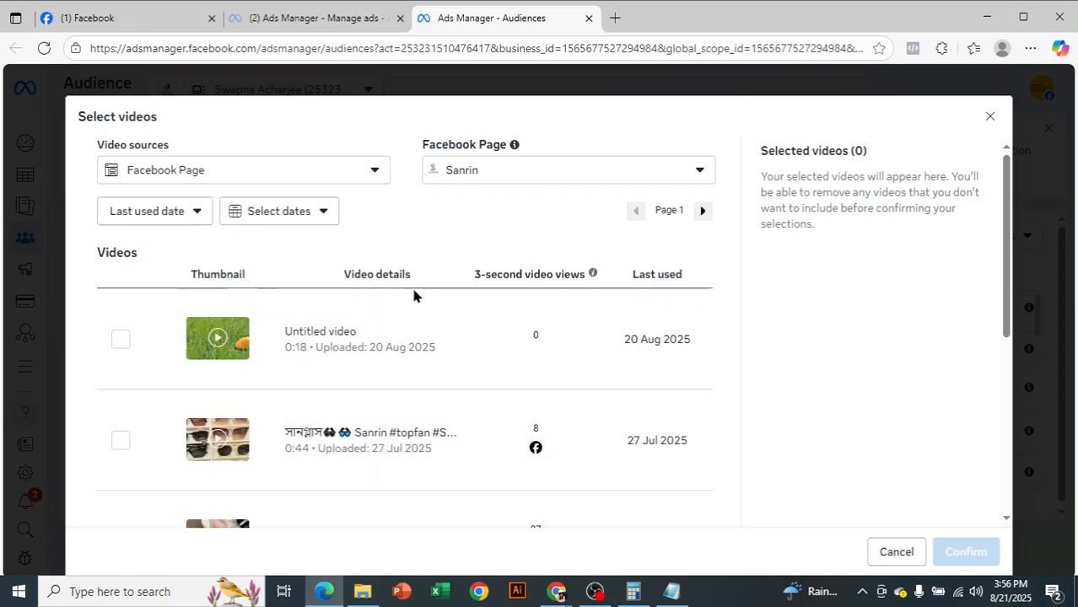
Select the 0:44 sunglasses video uploaded on 27 Jul 2025 and confirm the video selection
{"action": "scroll", "coordinate": [541, 436], "scroll_direction": "down", "scroll_amount": 1}
{"action": "scroll", "coordinate": [474, 398], "scroll_direction": "up", "scroll_amount": 1}
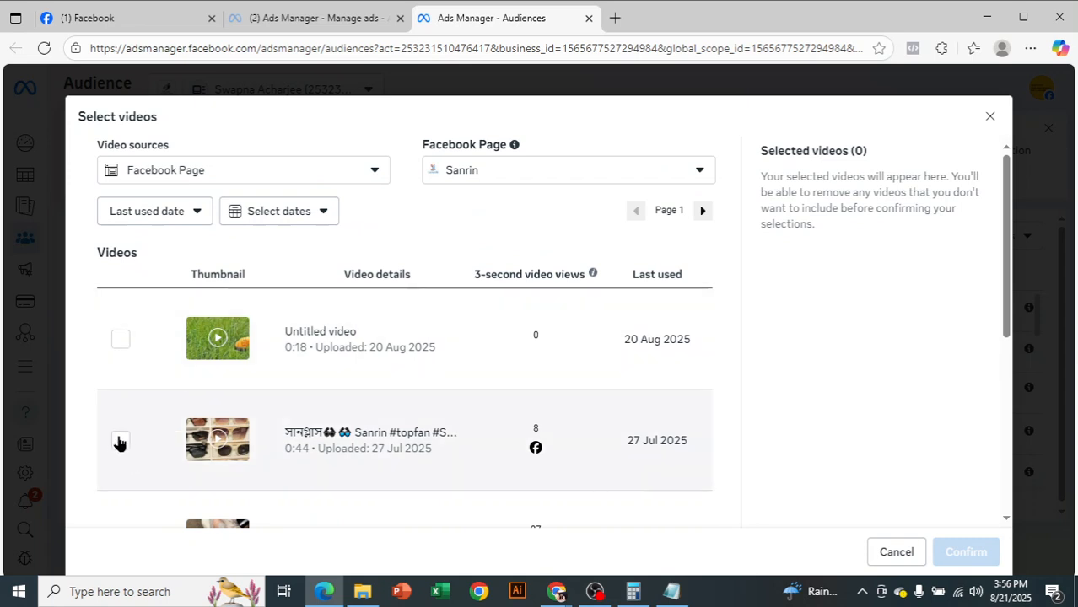
{"action": "left_click", "coordinate": [120, 441]}
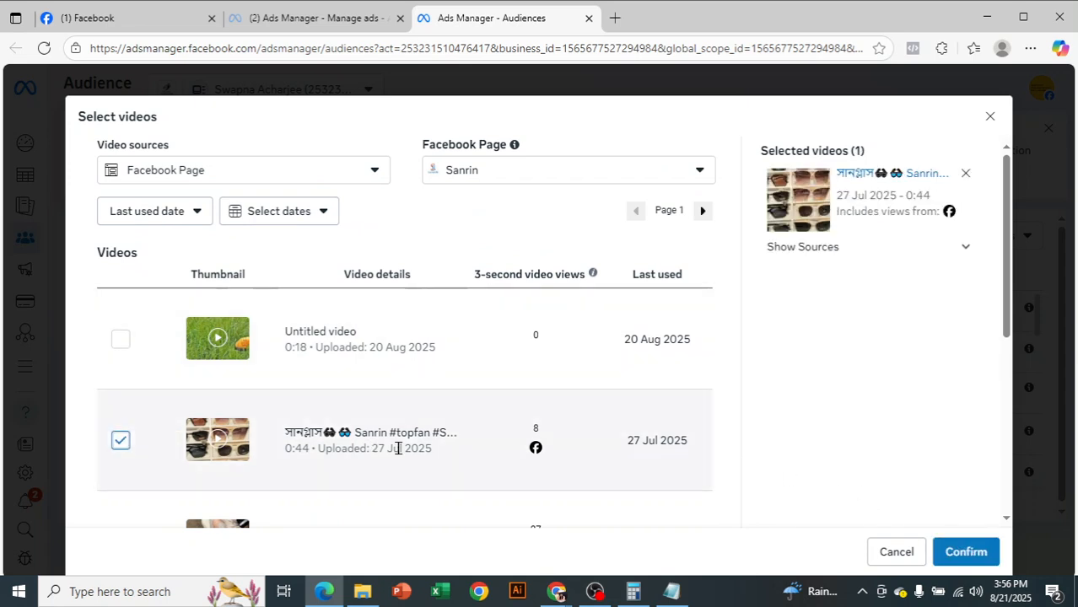
{"action": "left_click", "coordinate": [966, 552]}
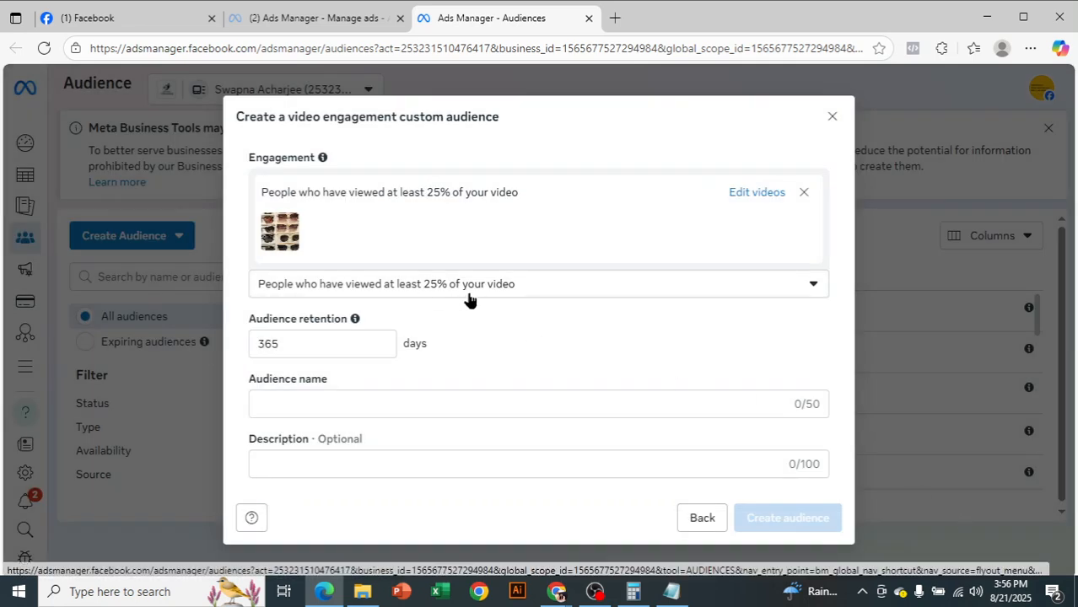
Set the audience retention to 30 days
{"action": "double_click", "coordinate": [284, 344]}
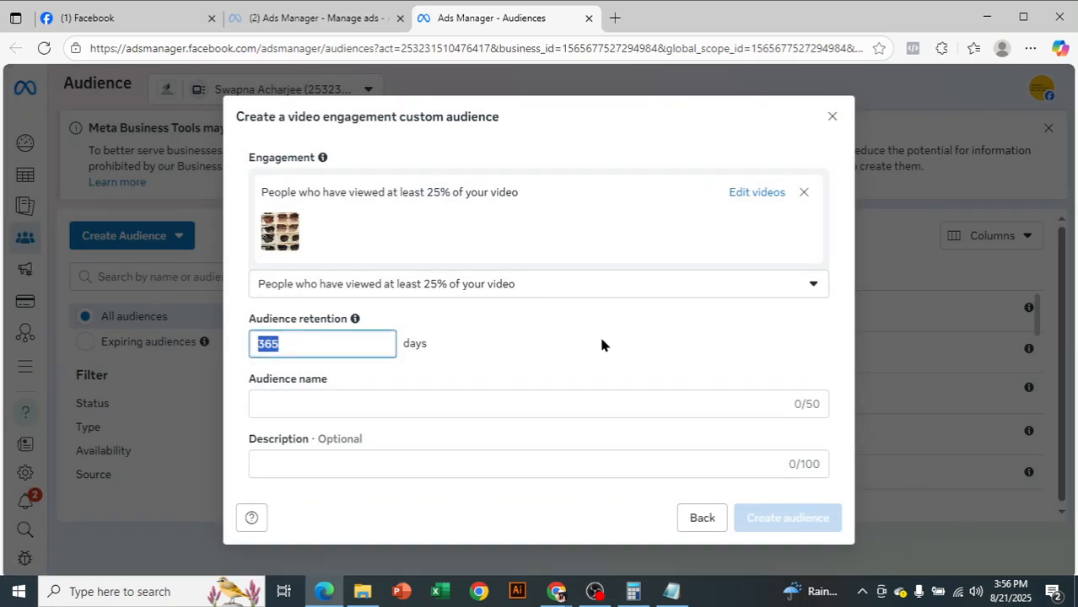
{"action": "key", "text": "BackSpace"}
{"action": "type", "text": "30"}
Name the audience "25% view on last 45"
{"action": "left_click", "coordinate": [338, 405]}
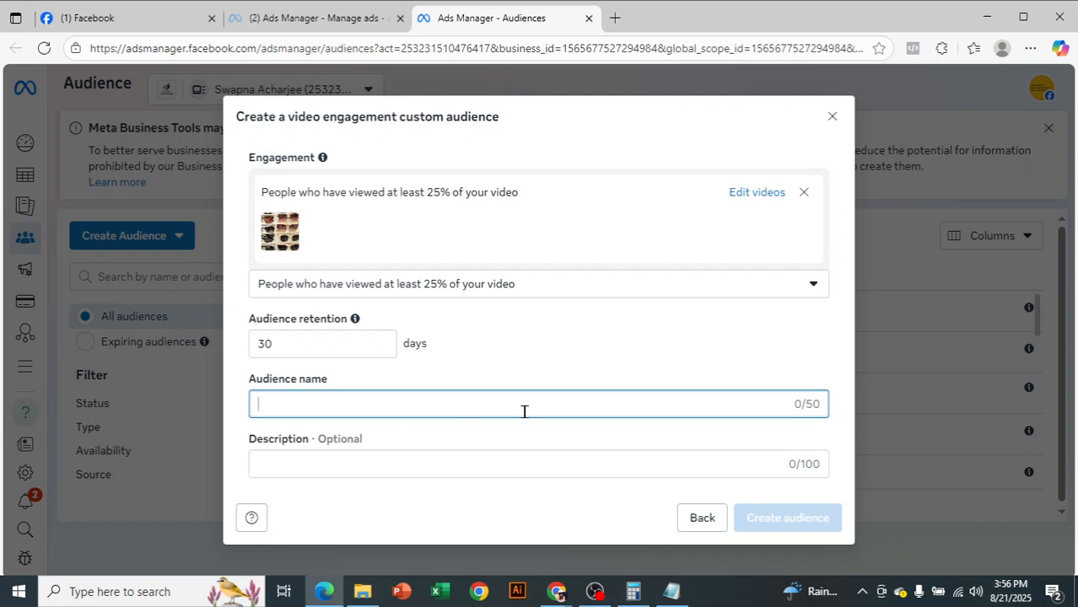
{"action": "type", "text": "25"}
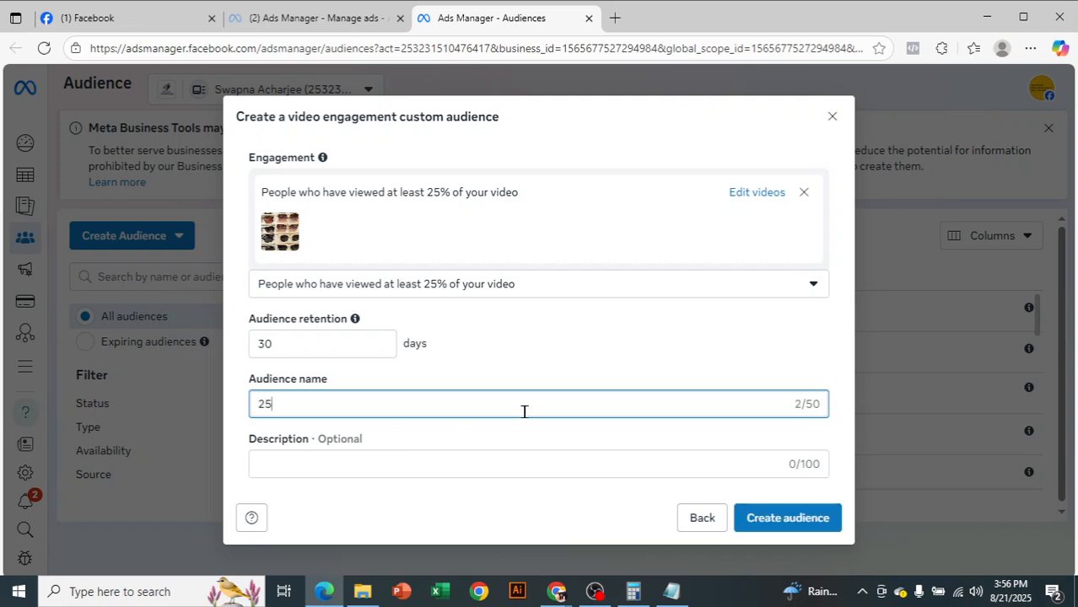
{"action": "type", "text": "% view on last 45"}
Set the audience retention to 45 days, then create the audience and finish without any of the suggested follow-ups
{"action": "left_click_drag", "start_coordinate": [270, 344], "coordinate": [248, 356]}
{"action": "key", "text": "BackSpace"}
{"action": "type", "text": "45"}
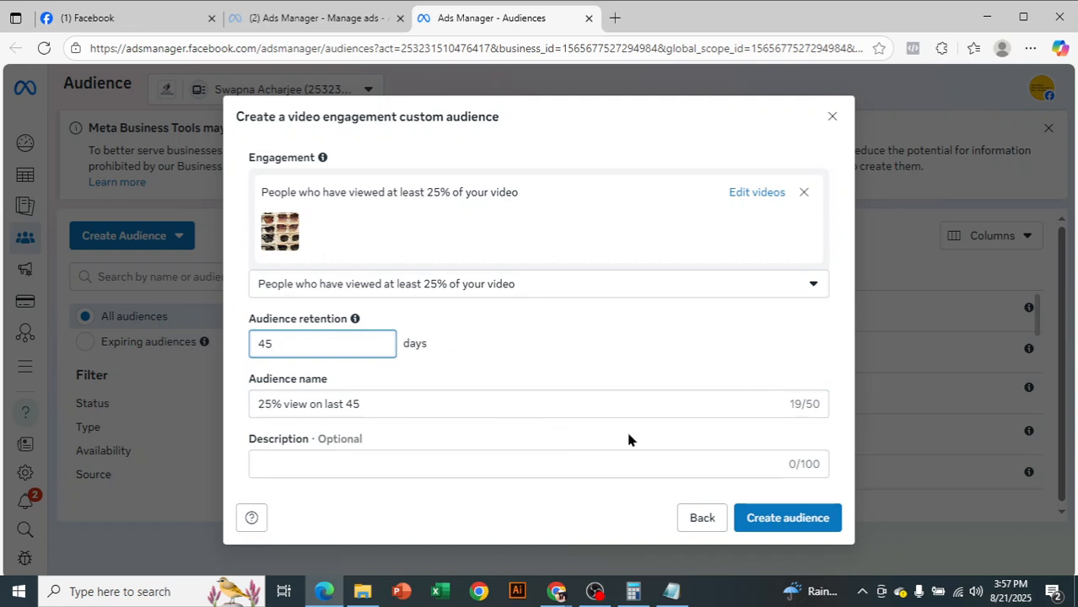
{"action": "left_click", "coordinate": [783, 527]}
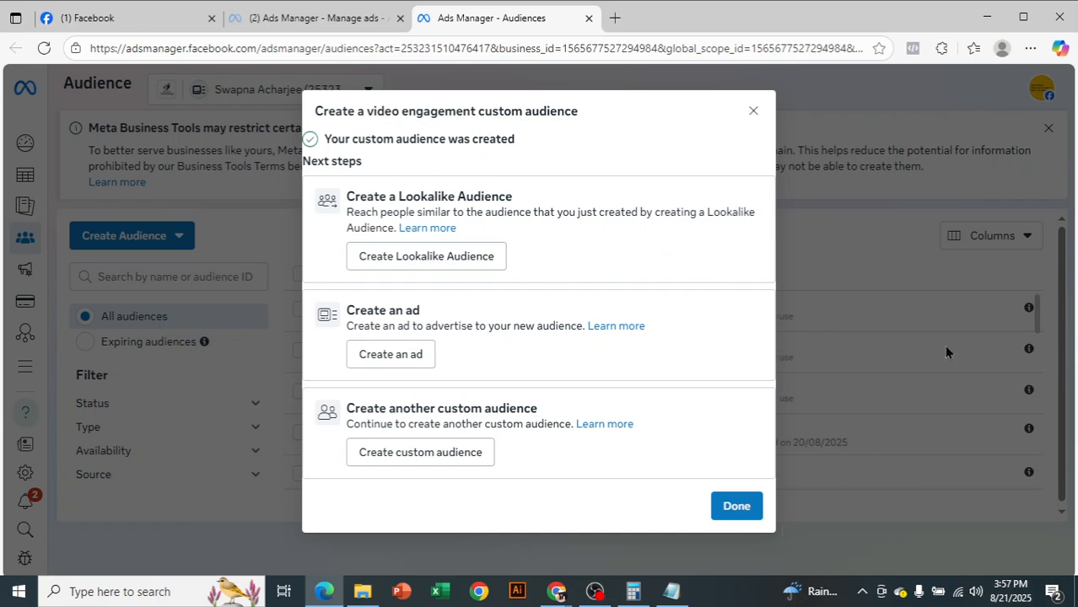
{"action": "left_click", "coordinate": [715, 509]}
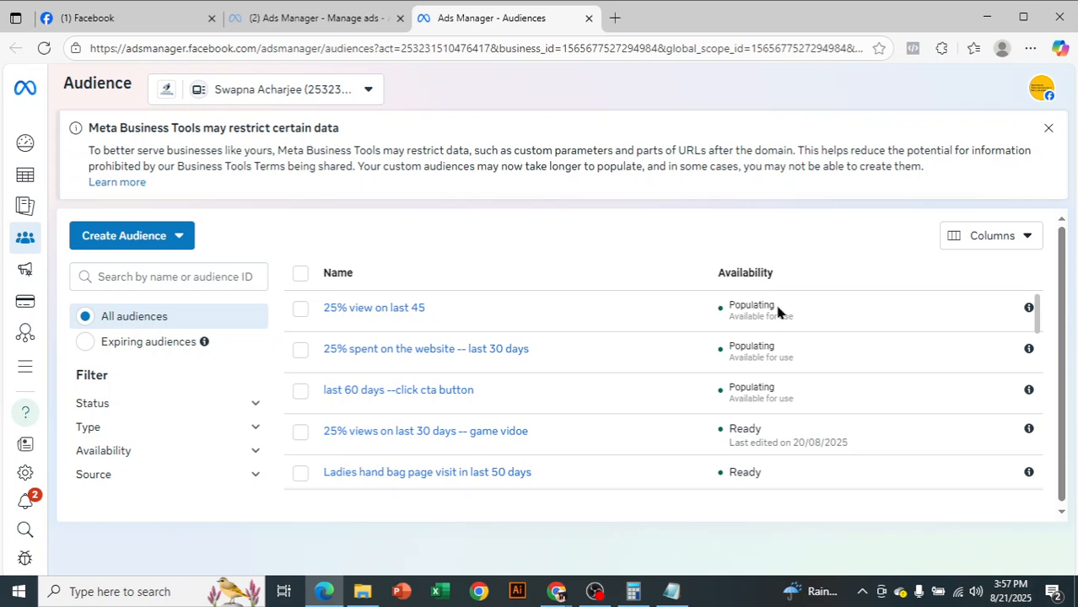
Start another custom audience, again with Video as the Meta source
{"action": "mouse_move", "coordinate": [357, 314]}
{"action": "left_click", "coordinate": [179, 236]}
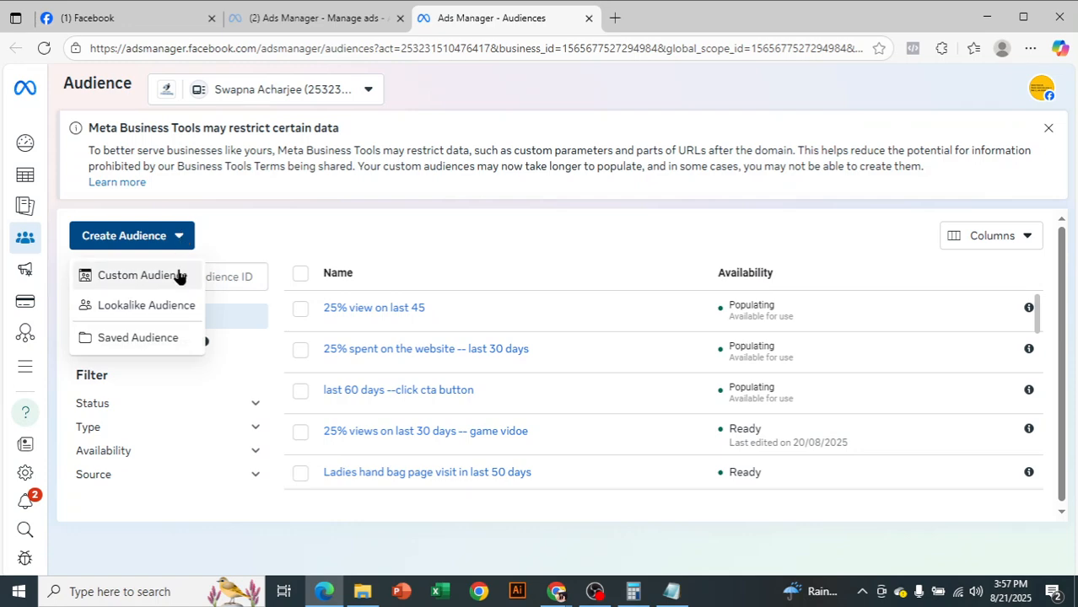
{"action": "left_click", "coordinate": [179, 276]}
{"action": "left_click", "coordinate": [413, 338]}
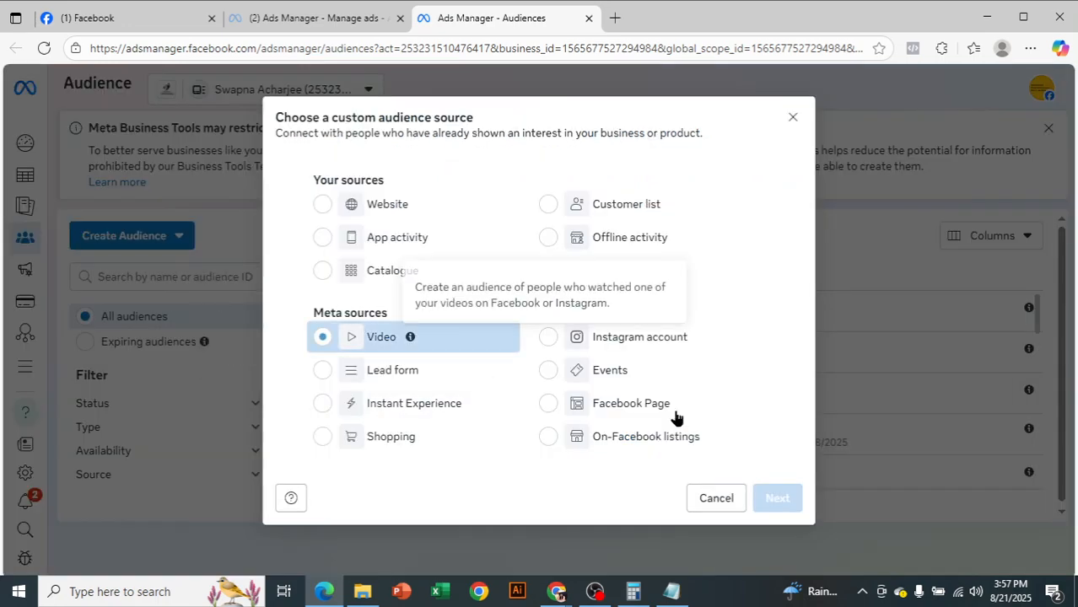
{"action": "left_click", "coordinate": [776, 498]}
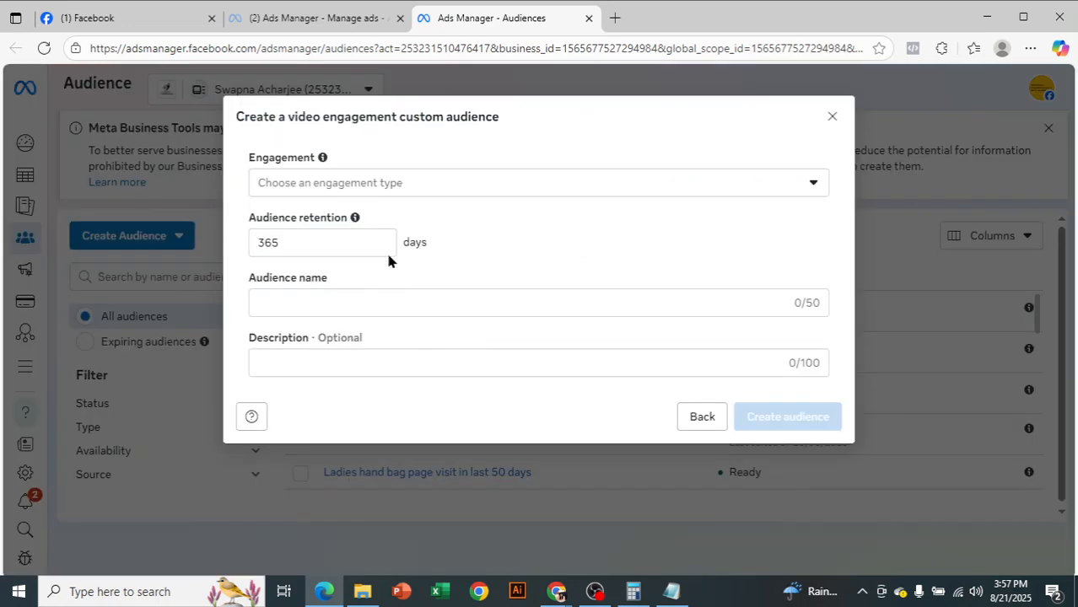
Set the second audience's engagement type to people who have viewed at least 95% of the video
{"action": "left_click", "coordinate": [355, 182]}
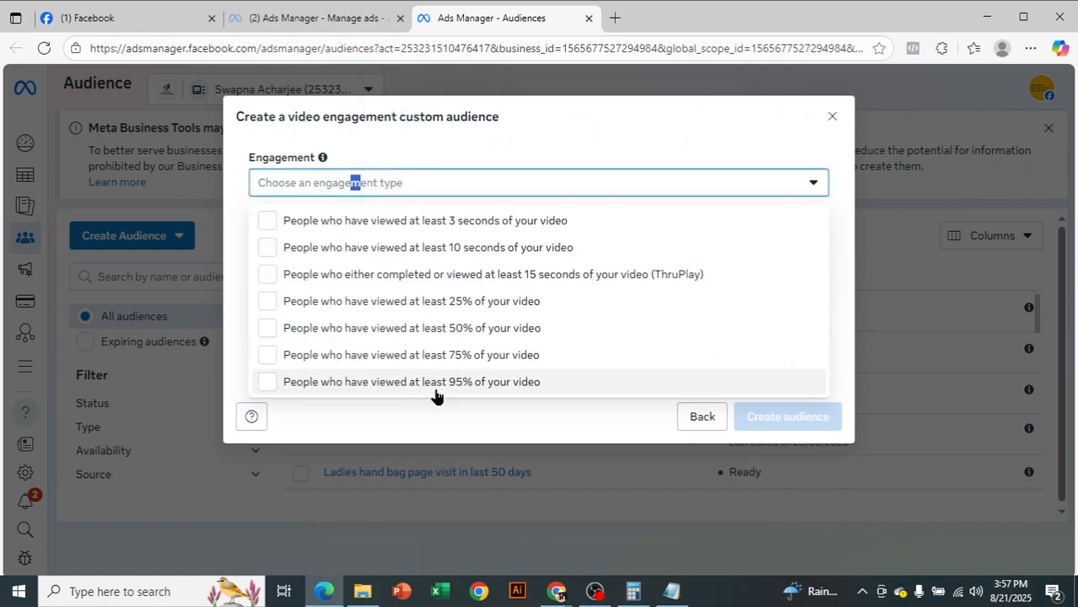
{"action": "left_click", "coordinate": [526, 390]}
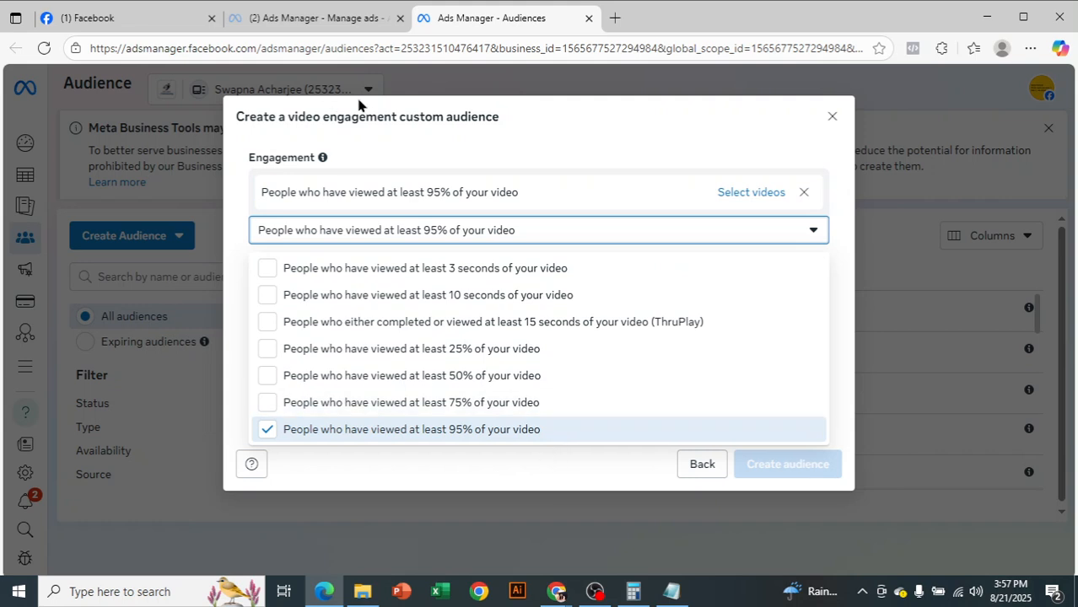
{"action": "left_click", "coordinate": [542, 133]}
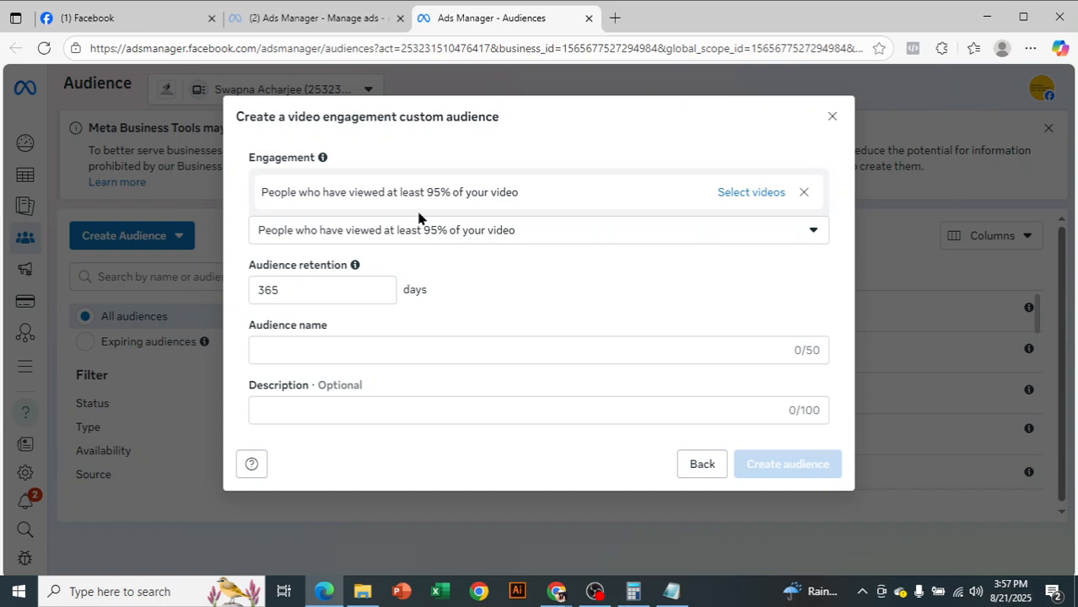
Return to the audience source choice and start a custom audience based on the Facebook Page source instead
{"action": "left_click", "coordinate": [703, 465]}
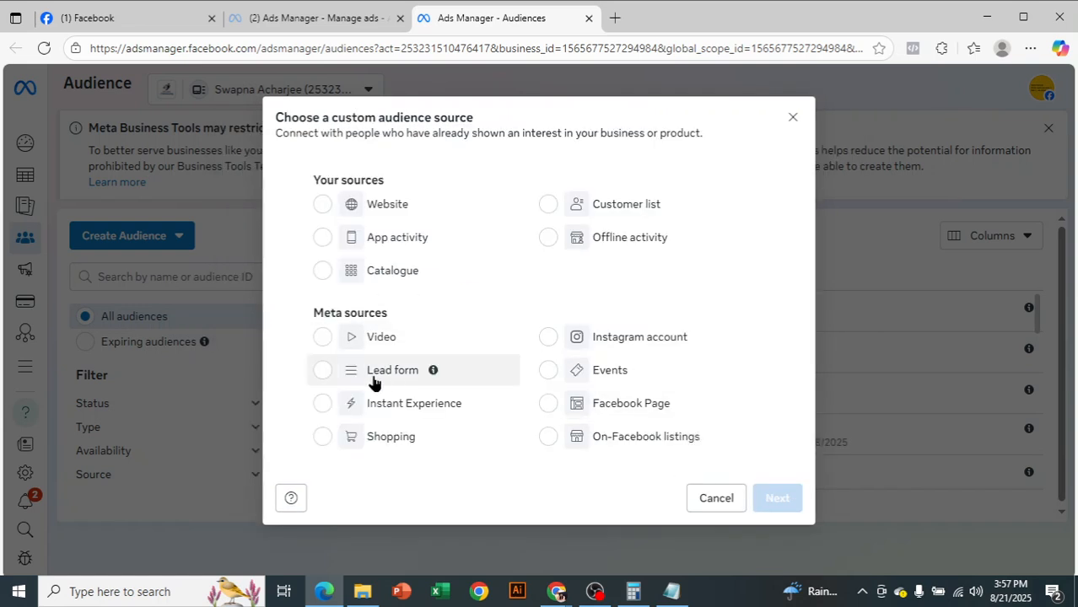
{"action": "left_click", "coordinate": [421, 387]}
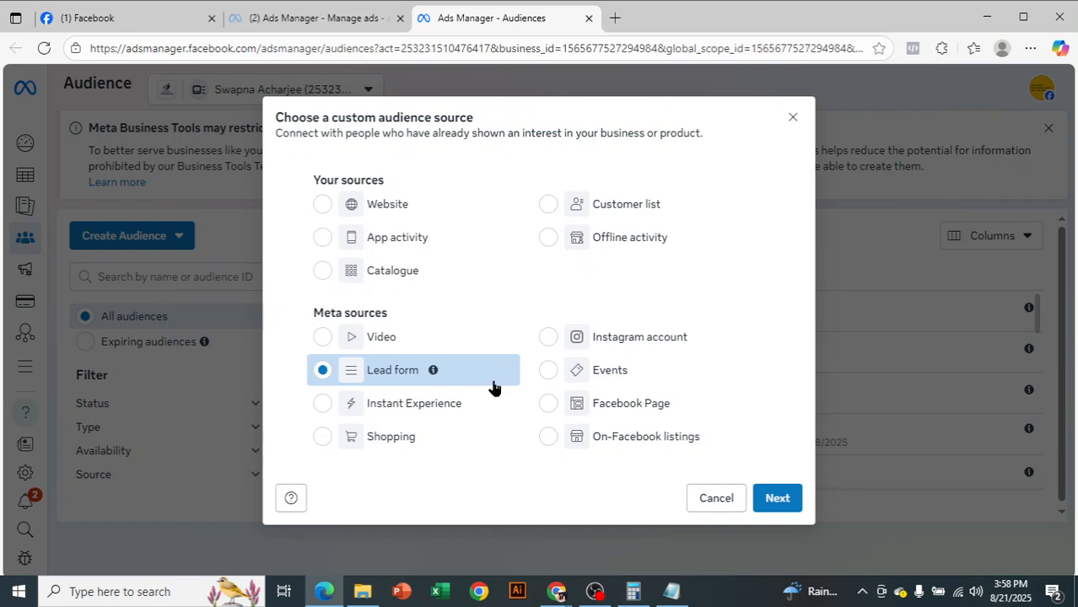
{"action": "left_click", "coordinate": [628, 412]}
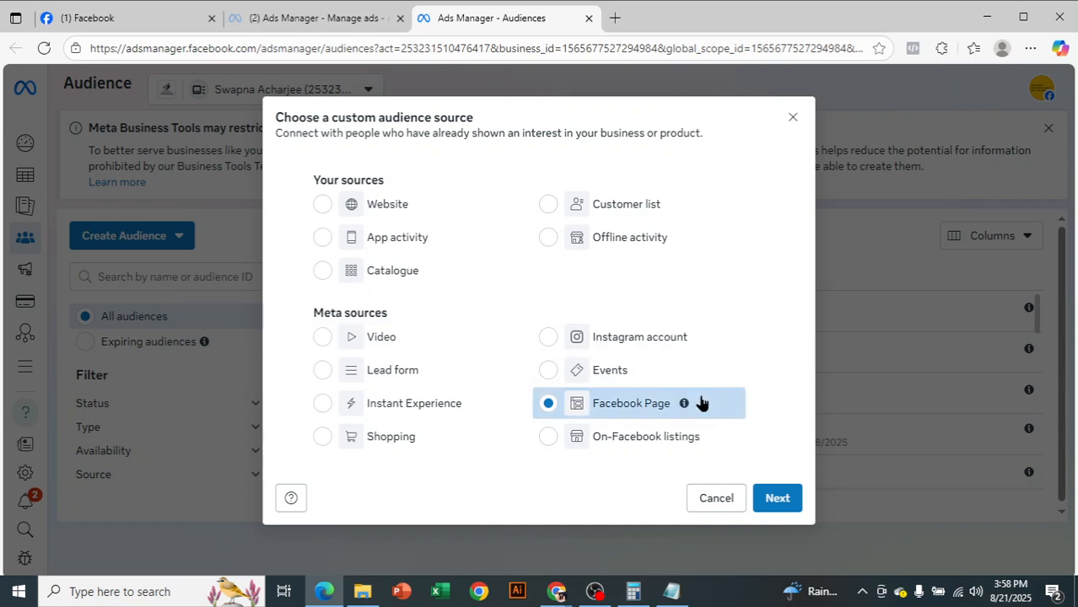
{"action": "left_click", "coordinate": [777, 497]}
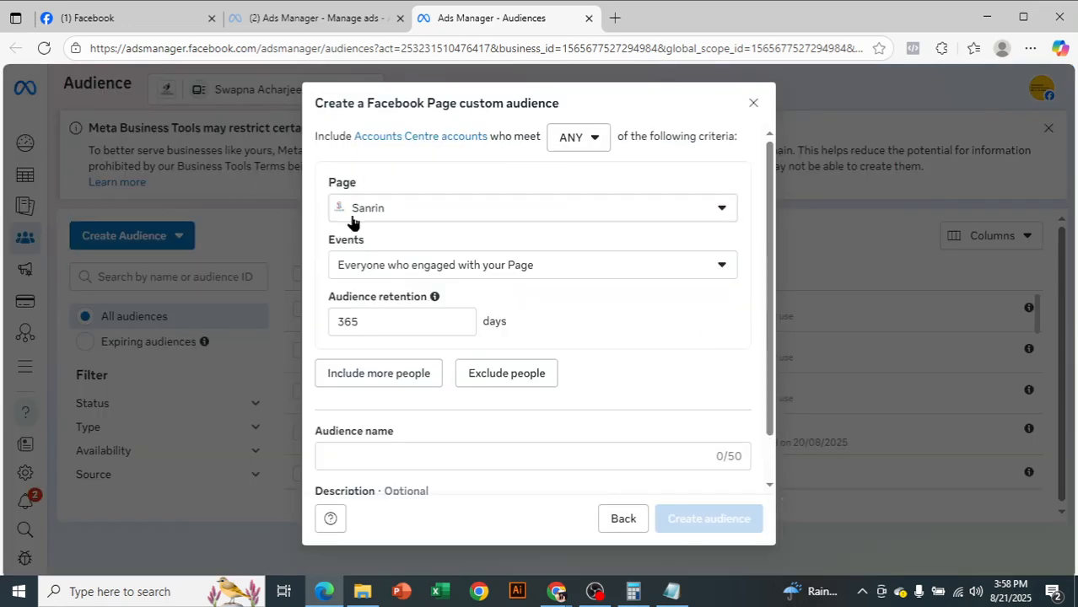
Keep the criteria matching at ANY and set the event for the Sanrin Page to anyone who visited your Page
{"action": "left_click", "coordinate": [573, 137]}
{"action": "left_click", "coordinate": [483, 176]}
{"action": "left_click", "coordinate": [395, 275]}
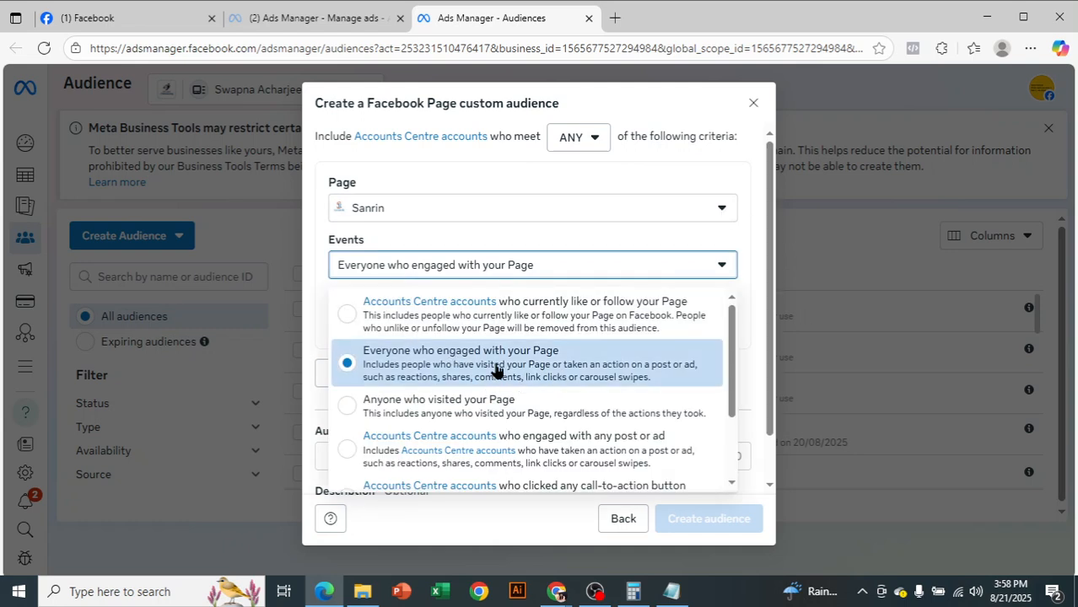
{"action": "left_click", "coordinate": [530, 408]}
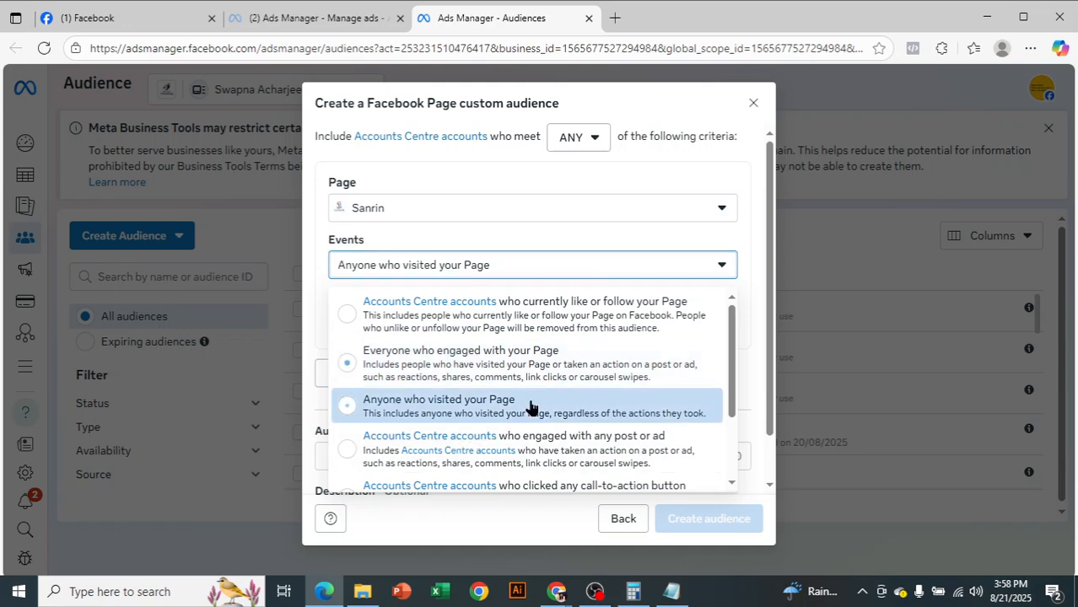
Set the Page event to Accounts Centre accounts who clicked any call-to-action button
{"action": "left_click", "coordinate": [471, 266]}
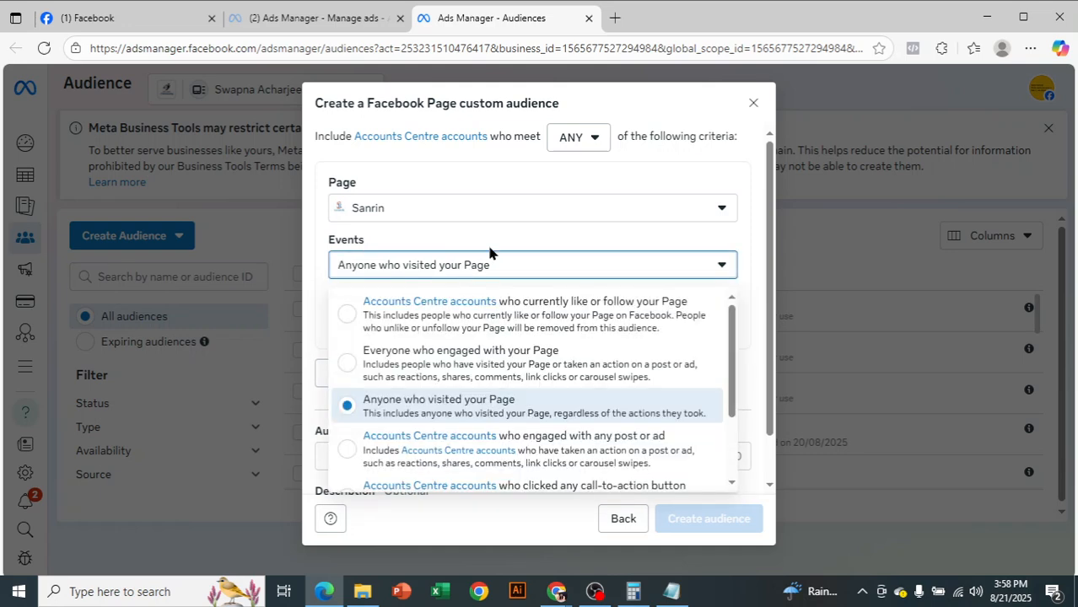
{"action": "scroll", "coordinate": [622, 282], "scroll_direction": "down", "scroll_amount": 2}
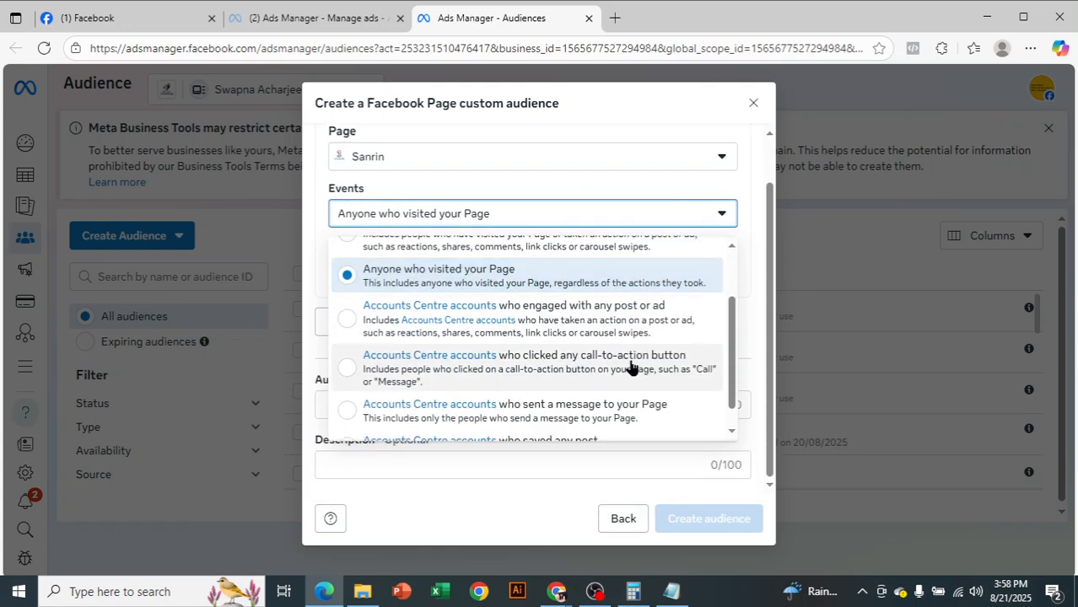
{"action": "scroll", "coordinate": [631, 367], "scroll_direction": "down", "scroll_amount": 1}
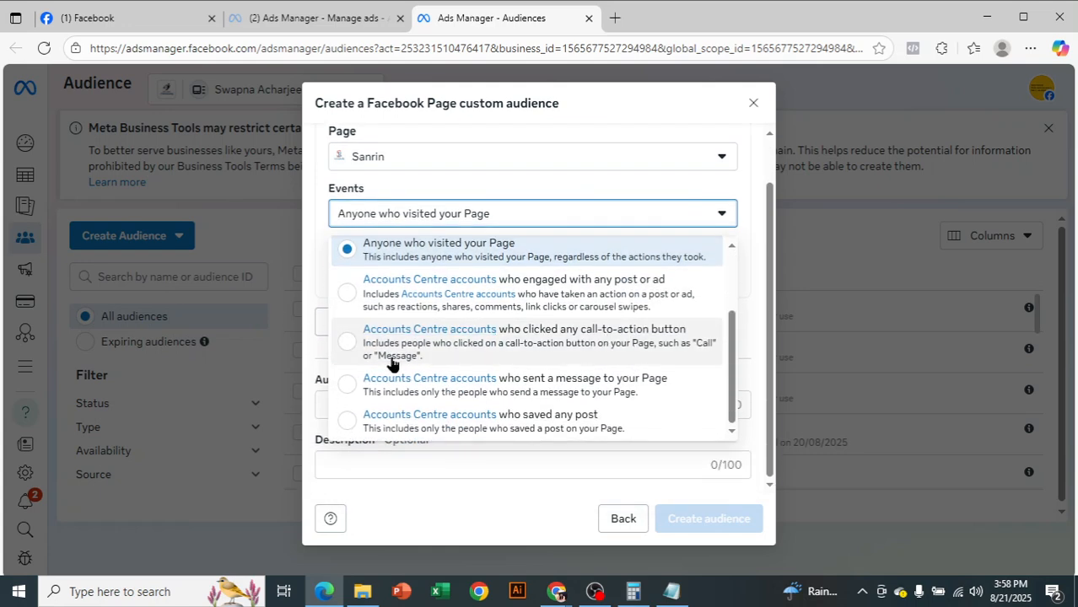
{"action": "left_click", "coordinate": [648, 338]}
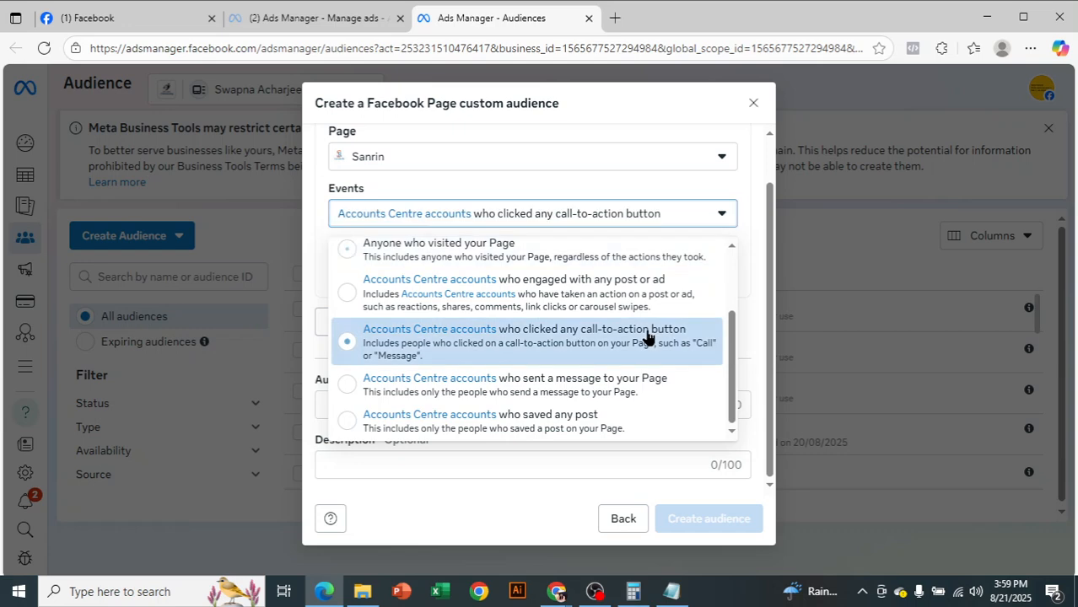
{"action": "left_click", "coordinate": [607, 217]}
{"action": "scroll", "coordinate": [624, 392], "scroll_direction": "down", "scroll_amount": 1}
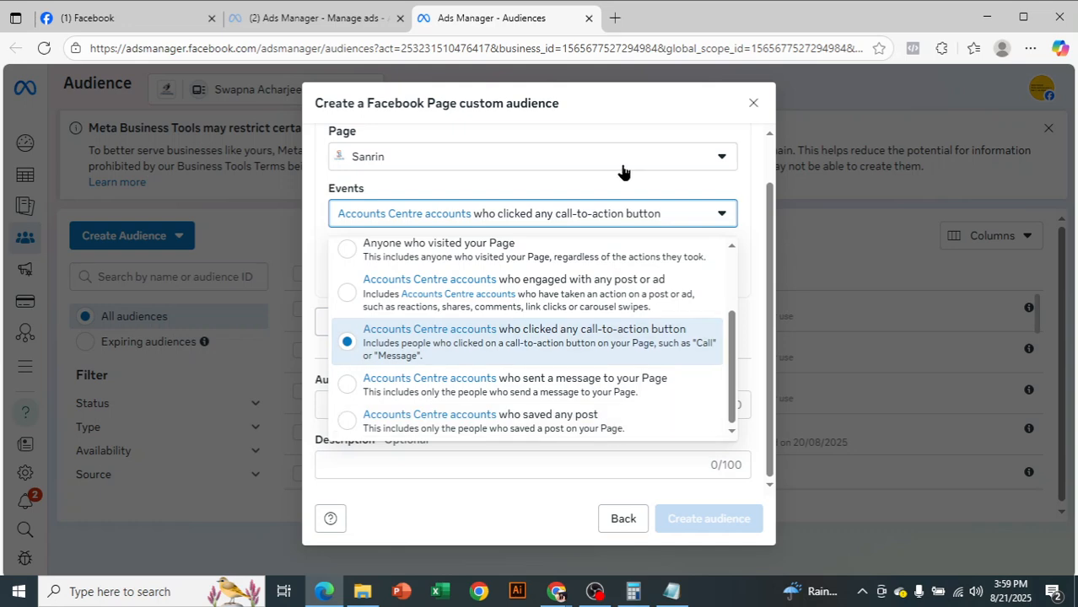
{"action": "left_click", "coordinate": [621, 195]}
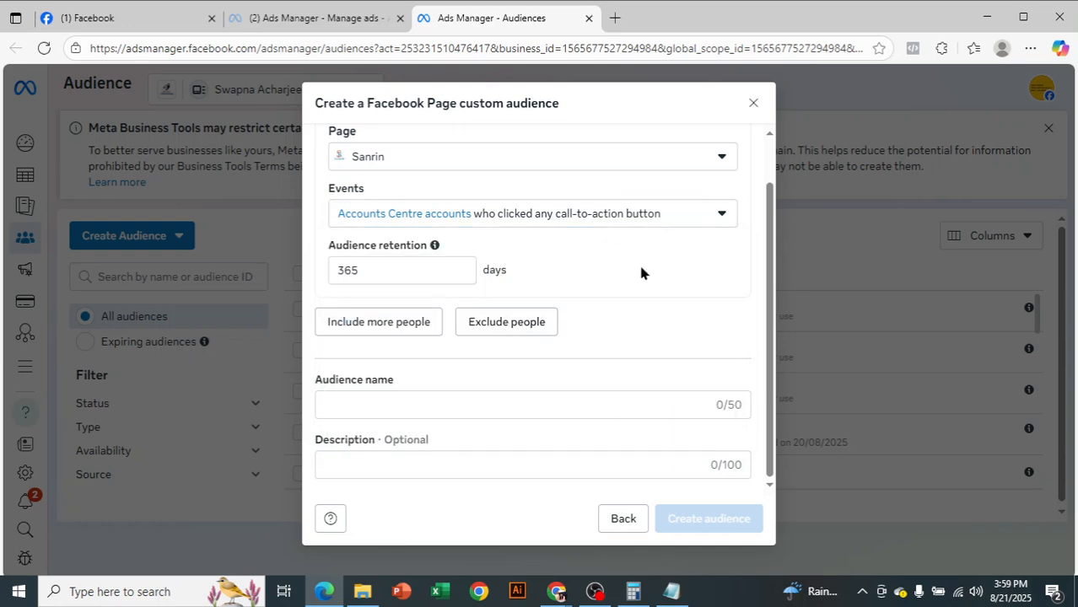
Set the audience retention of the call-to-action criterion to 35 days
{"action": "left_click_drag", "start_coordinate": [378, 273], "coordinate": [303, 246]}
{"action": "key", "text": "BackSpace"}
{"action": "type", "text": "3"}
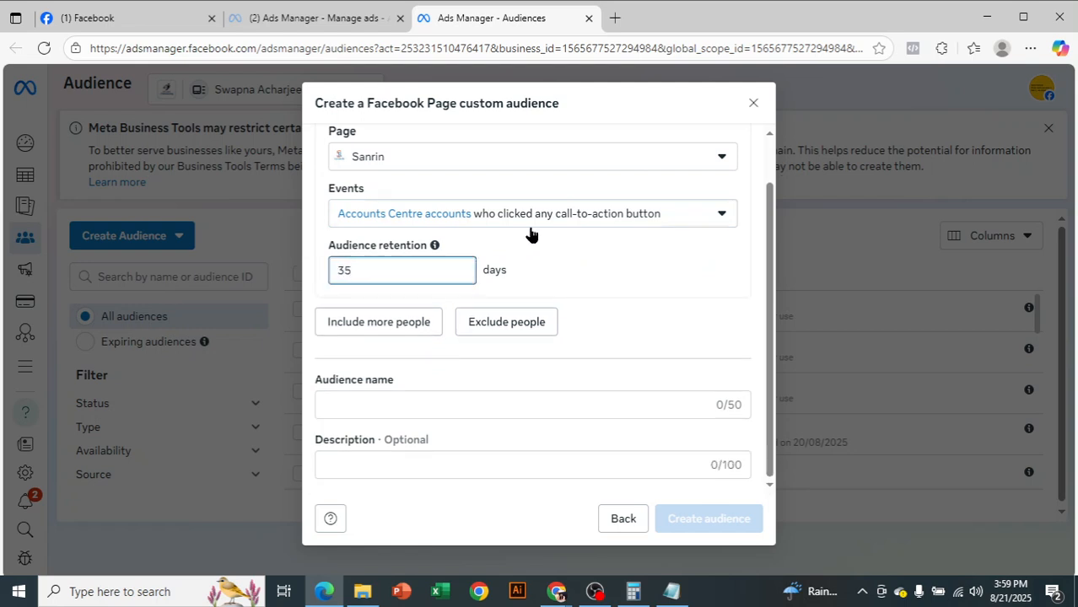
{"action": "left_click", "coordinate": [548, 262]}
Include more people by adding a second Page criterion for Sanrin below the call-to-action one
{"action": "scroll", "coordinate": [547, 262], "scroll_direction": "up", "scroll_amount": 1}
{"action": "scroll", "coordinate": [617, 323], "scroll_direction": "down", "scroll_amount": 1}
{"action": "scroll", "coordinate": [666, 235], "scroll_direction": "up", "scroll_amount": 1}
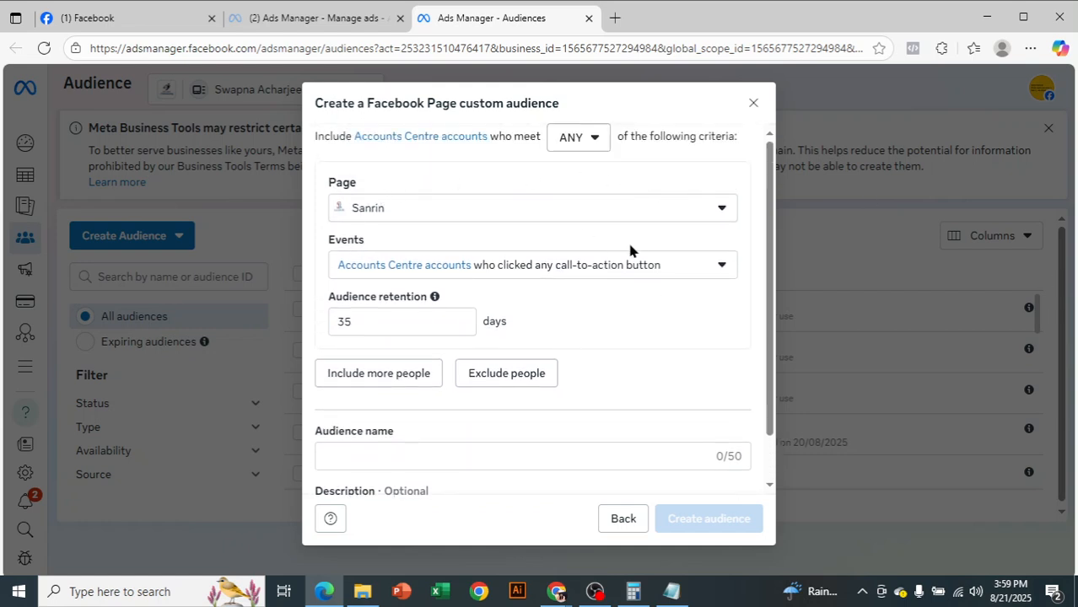
{"action": "scroll", "coordinate": [619, 243], "scroll_direction": "down", "scroll_amount": 1}
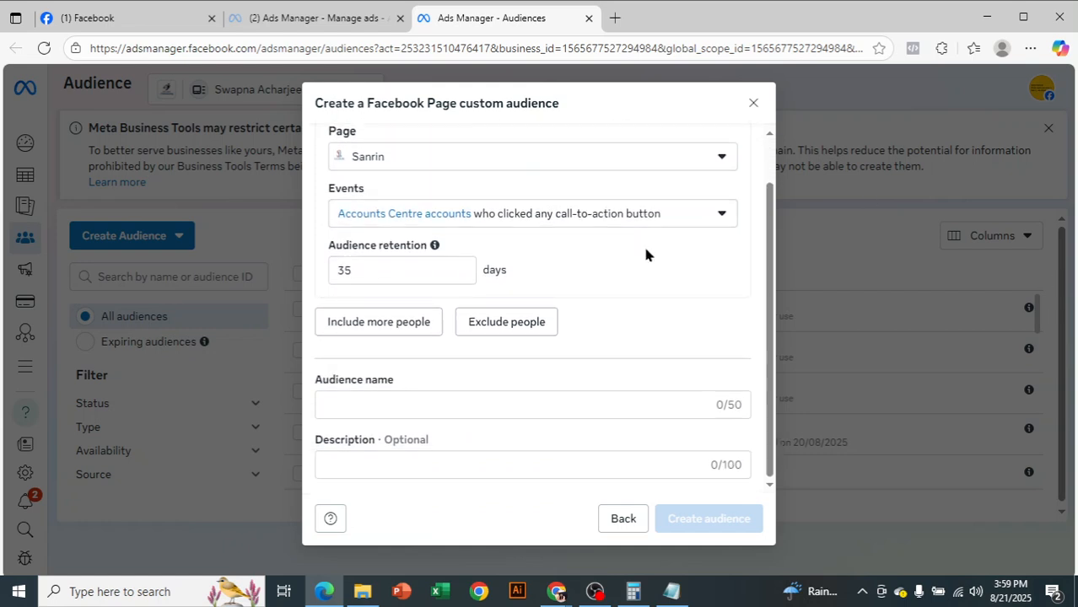
{"action": "left_click", "coordinate": [402, 332]}
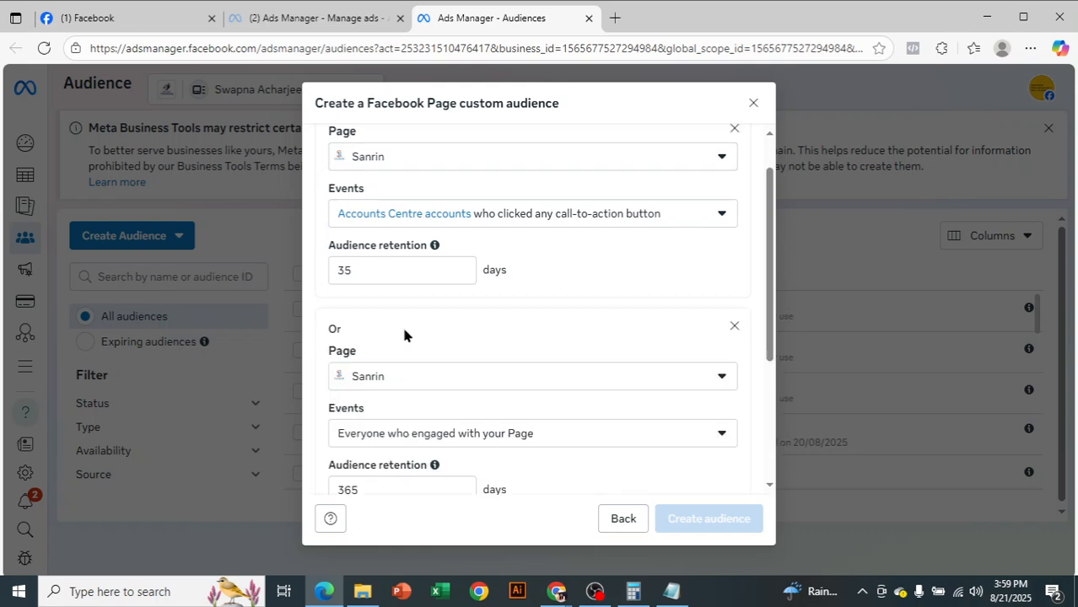
{"action": "scroll", "coordinate": [511, 329], "scroll_direction": "down", "scroll_amount": 1}
{"action": "scroll", "coordinate": [497, 274], "scroll_direction": "up", "scroll_amount": 1}
{"action": "scroll", "coordinate": [441, 221], "scroll_direction": "up", "scroll_amount": 1}
{"action": "scroll", "coordinate": [485, 295], "scroll_direction": "down", "scroll_amount": 1}
{"action": "scroll", "coordinate": [445, 262], "scroll_direction": "down", "scroll_amount": 1}
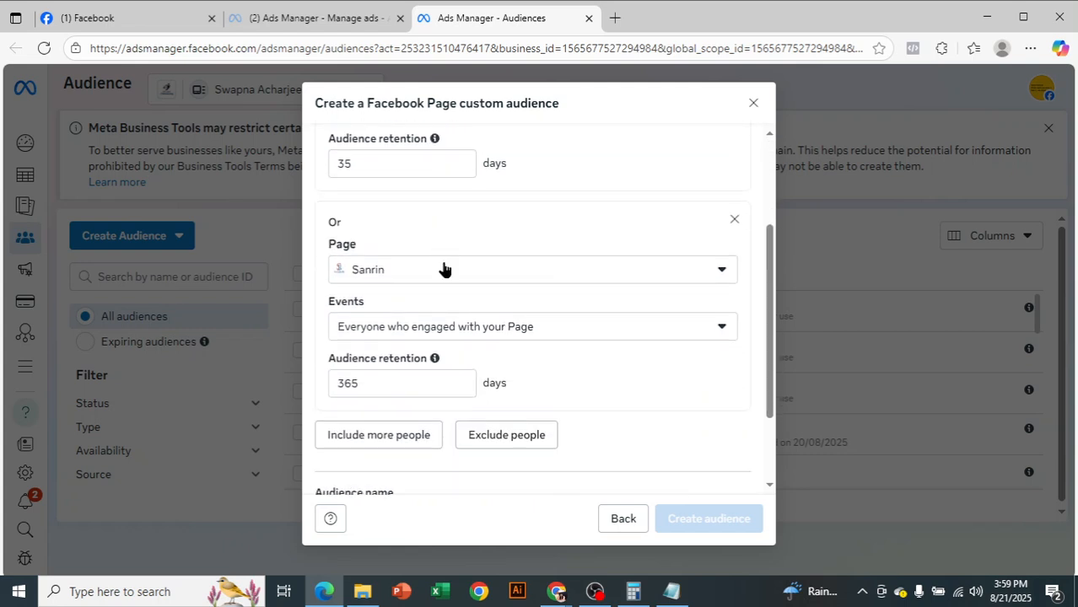
{"action": "scroll", "coordinate": [456, 270], "scroll_direction": "down", "scroll_amount": 1}
{"action": "scroll", "coordinate": [330, 154], "scroll_direction": "up", "scroll_amount": 1}
Set the second criterion's event to Accounts Centre accounts who sent a message to your Page, with 35 days of retention
{"action": "left_click", "coordinate": [428, 333]}
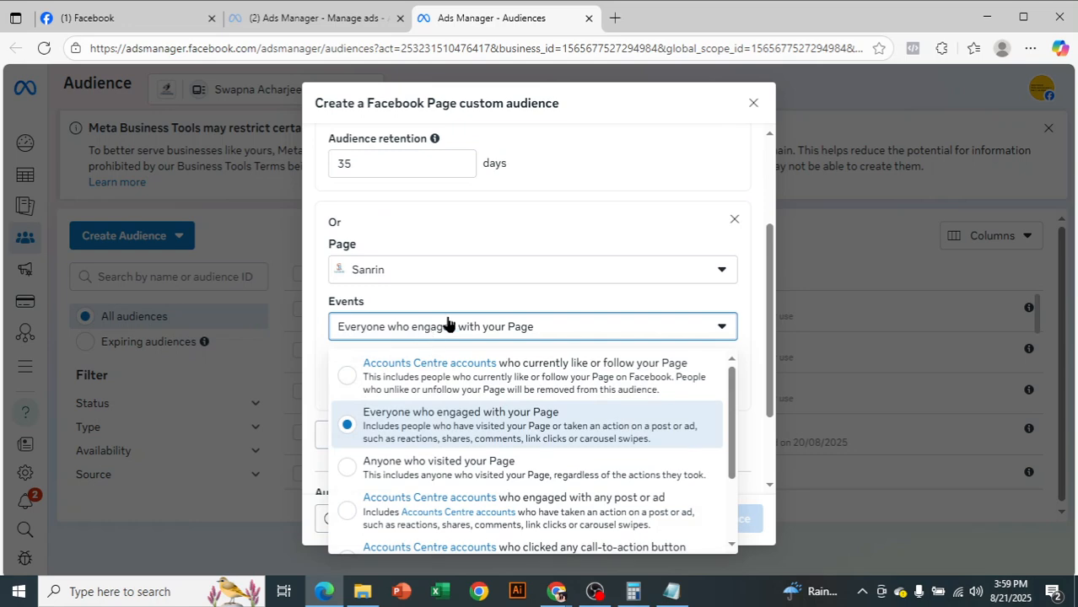
{"action": "scroll", "coordinate": [595, 265], "scroll_direction": "up", "scroll_amount": 1}
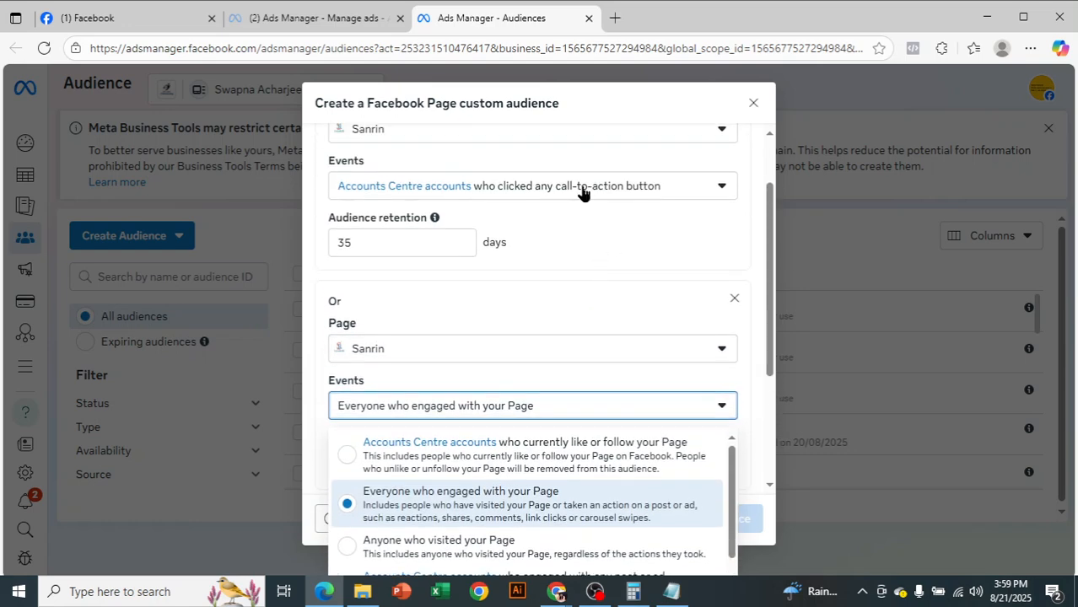
{"action": "scroll", "coordinate": [640, 270], "scroll_direction": "down", "scroll_amount": 2}
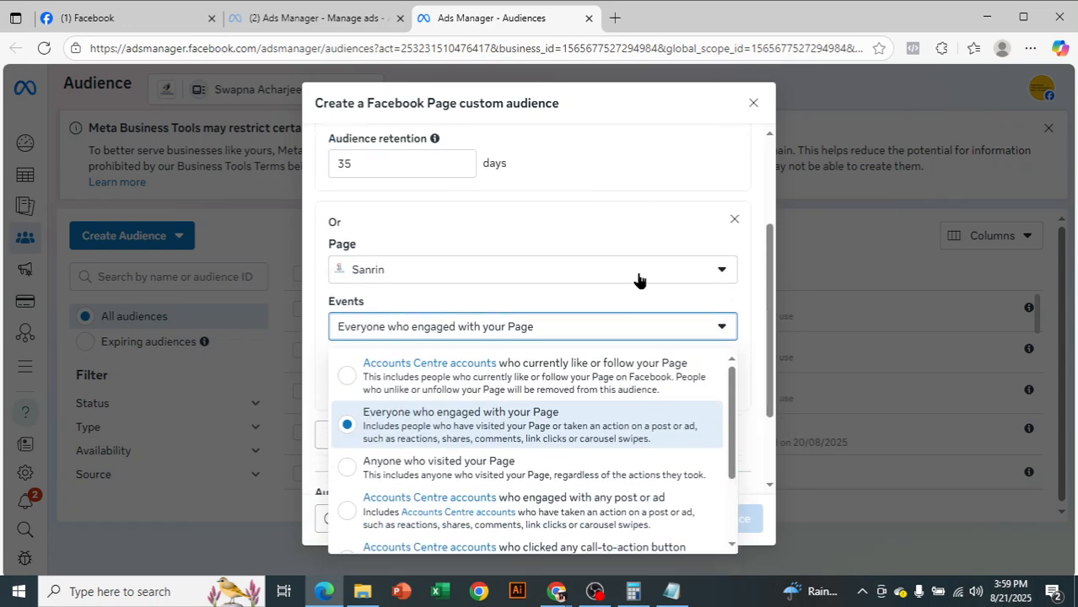
{"action": "scroll", "coordinate": [614, 339], "scroll_direction": "down", "scroll_amount": 2}
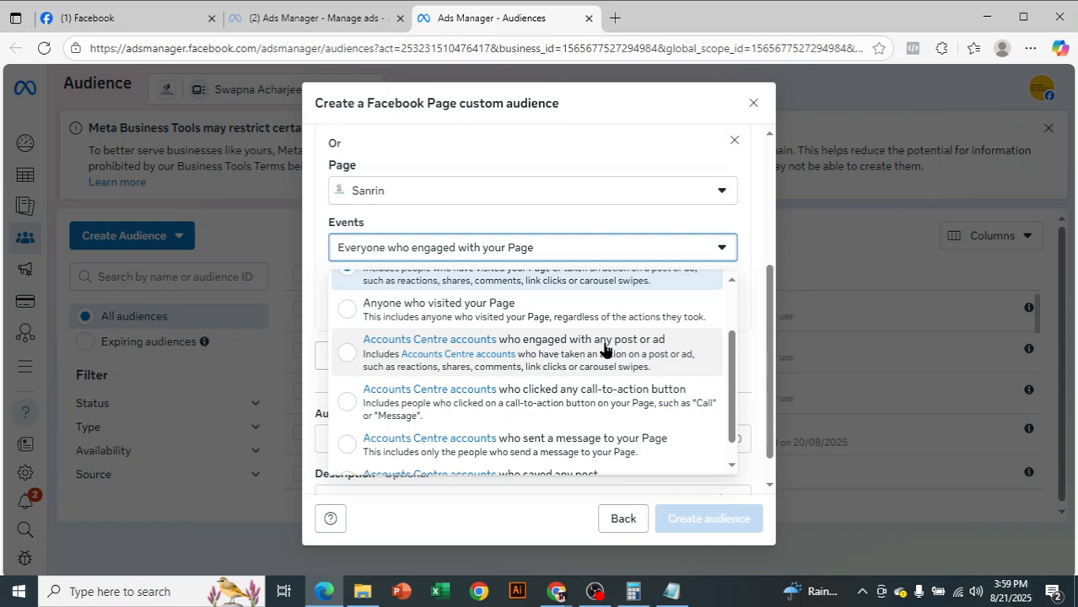
{"action": "scroll", "coordinate": [544, 408], "scroll_direction": "down", "scroll_amount": 1}
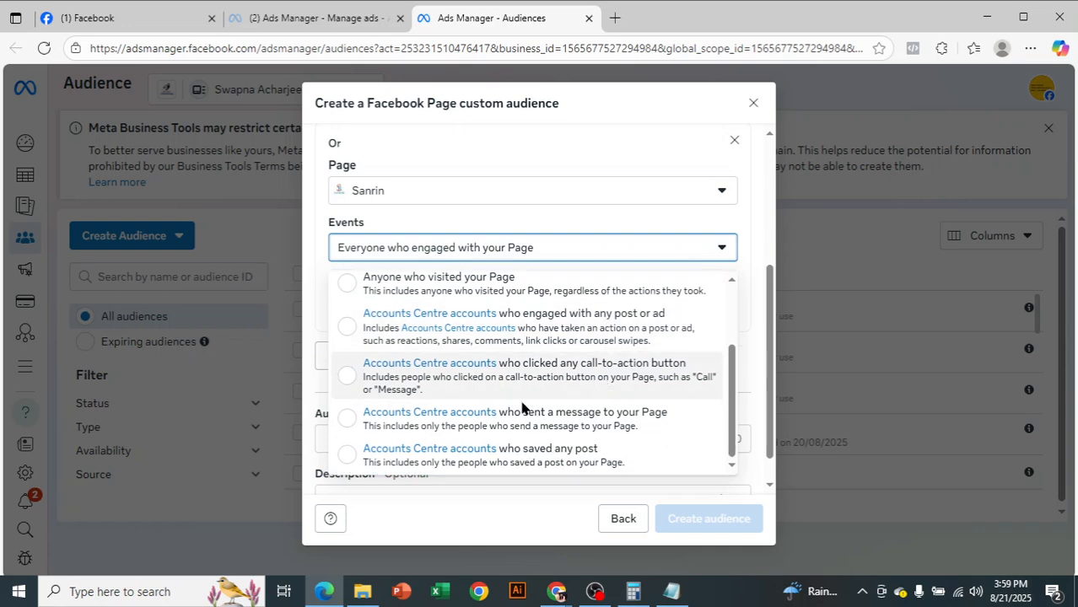
{"action": "left_click", "coordinate": [609, 415]}
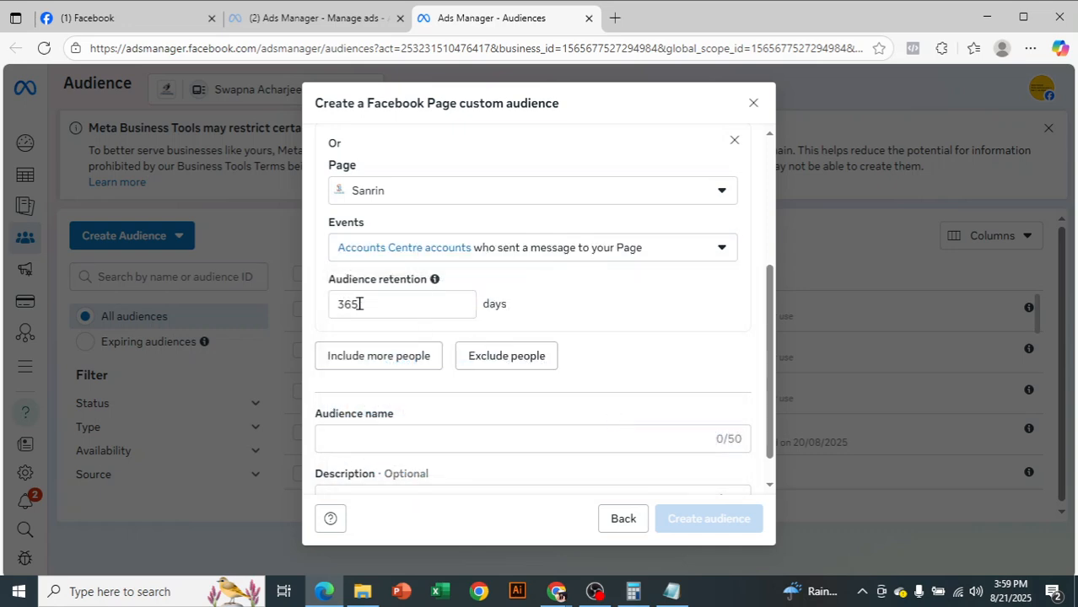
{"action": "left_click_drag", "start_coordinate": [368, 302], "coordinate": [318, 302]}
{"action": "type", "text": "35"}
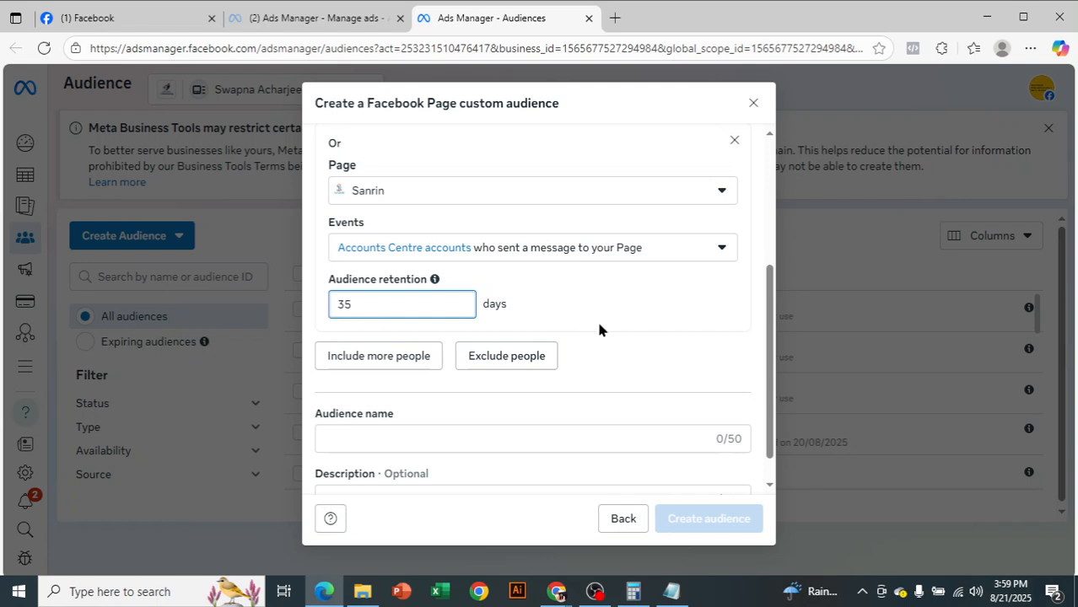
Require accounts to meet ALL of the Page criteria
{"action": "scroll", "coordinate": [605, 315], "scroll_direction": "up", "scroll_amount": 2}
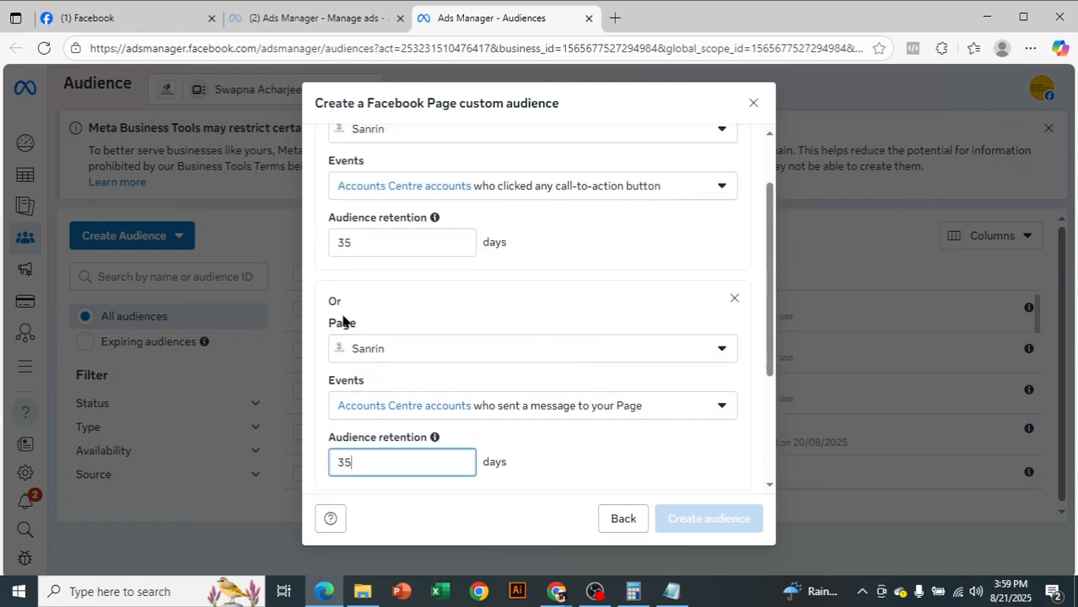
{"action": "scroll", "coordinate": [335, 305], "scroll_direction": "up", "scroll_amount": 1}
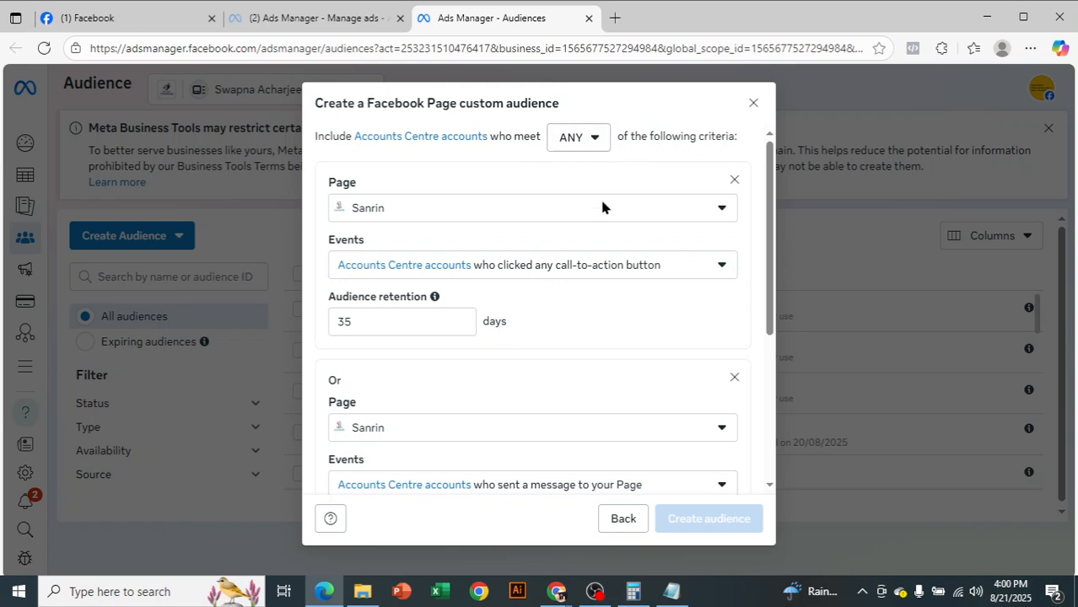
{"action": "scroll", "coordinate": [558, 247], "scroll_direction": "down", "scroll_amount": 2}
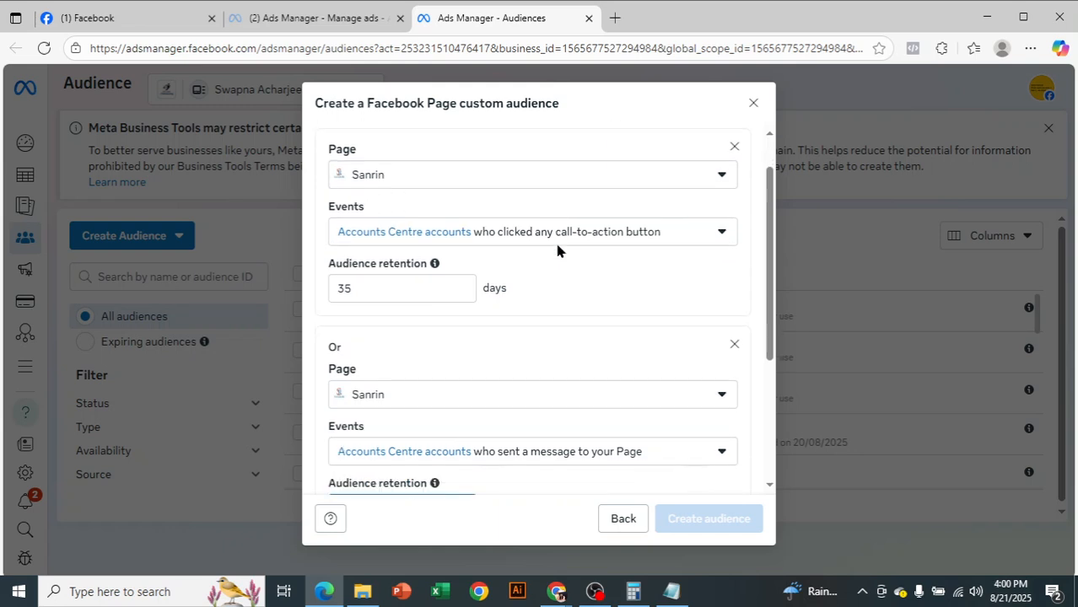
{"action": "scroll", "coordinate": [588, 333], "scroll_direction": "up", "scroll_amount": 2}
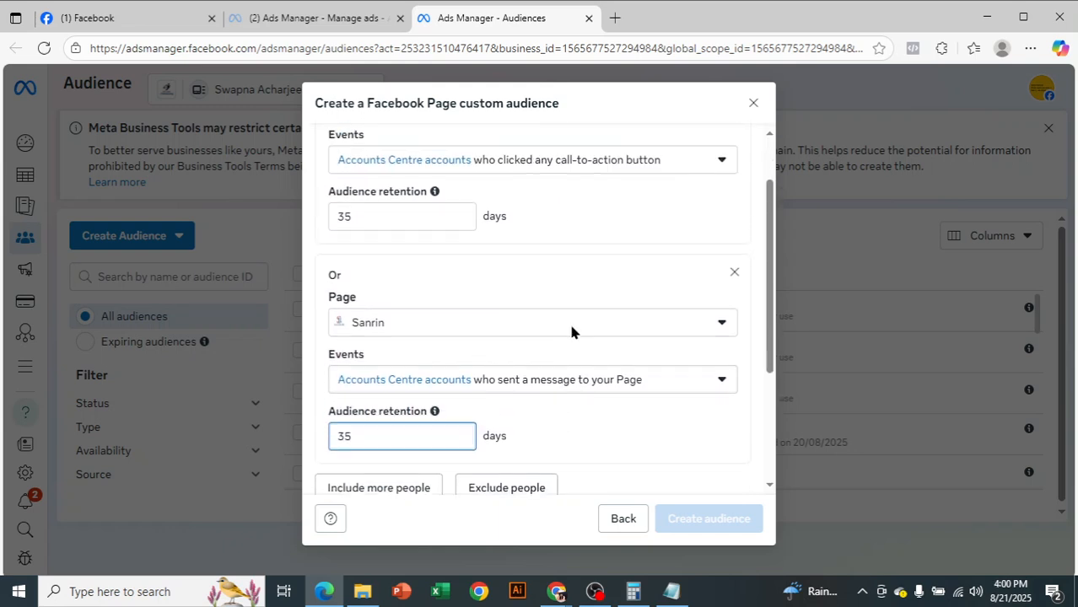
{"action": "left_click", "coordinate": [596, 138]}
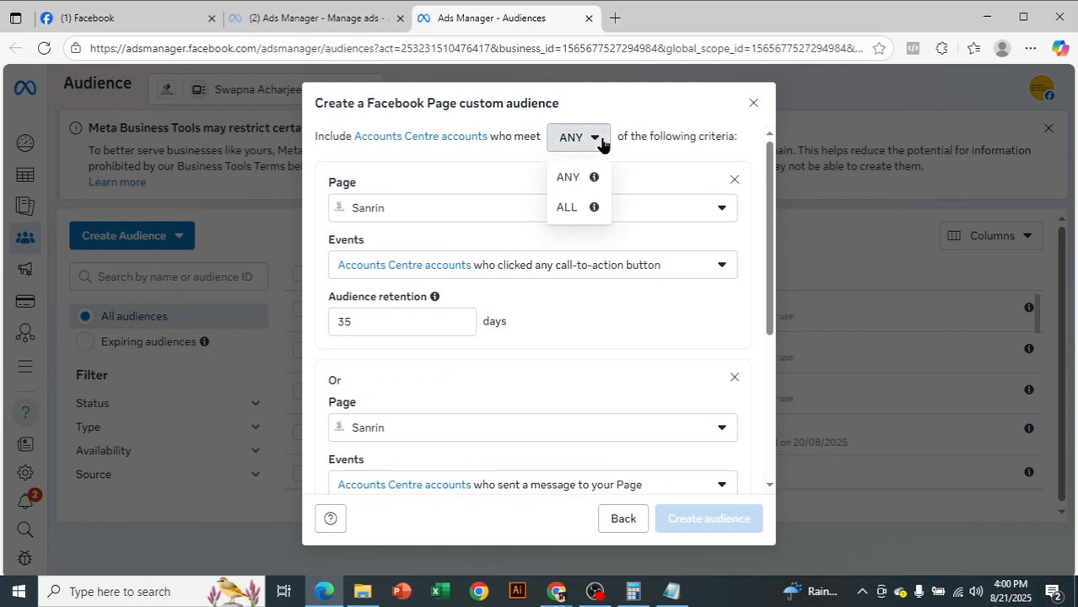
{"action": "left_click", "coordinate": [574, 209]}
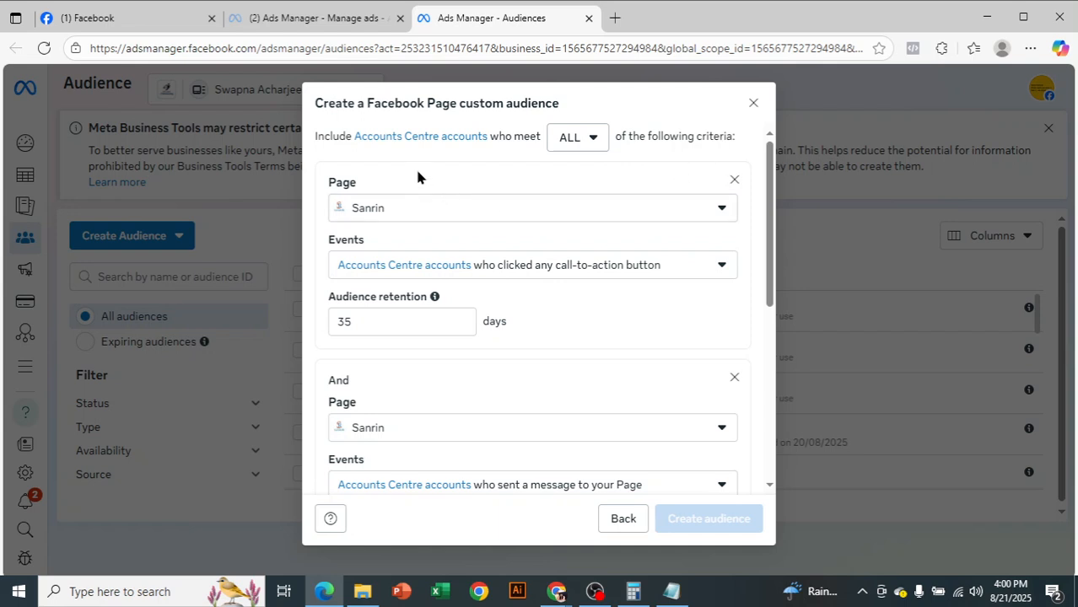
Examine how the two Page criteria are joined under ALL, and read the audience size notice below them
{"action": "scroll", "coordinate": [358, 364], "scroll_direction": "down", "scroll_amount": 1}
{"action": "scroll", "coordinate": [358, 364], "scroll_direction": "down", "scroll_amount": 1}
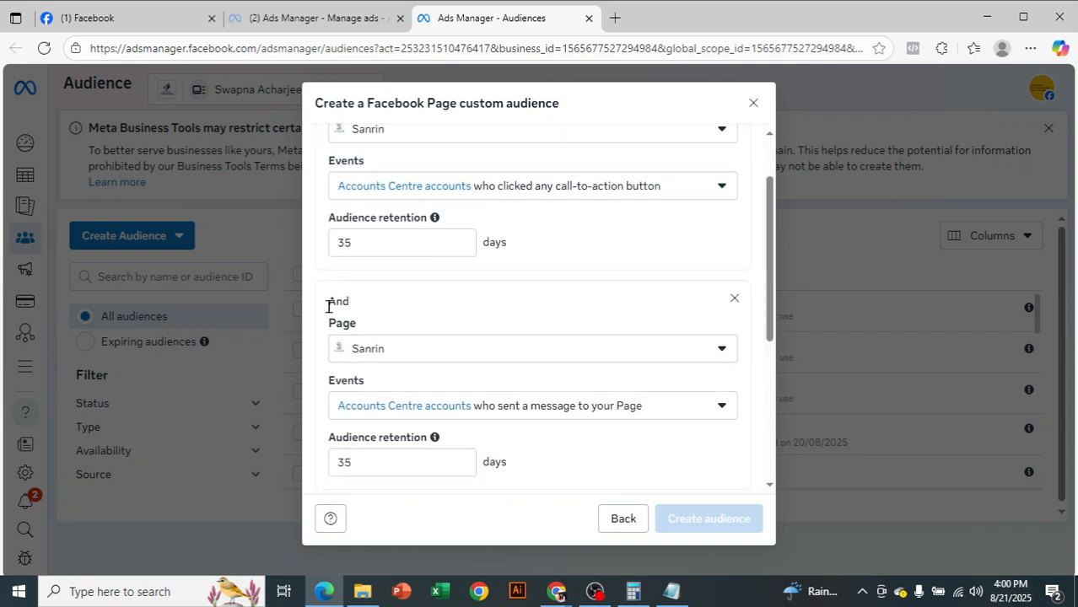
{"action": "double_click", "coordinate": [339, 301]}
{"action": "left_click", "coordinate": [355, 296]}
{"action": "scroll", "coordinate": [631, 232], "scroll_direction": "down", "scroll_amount": 4}
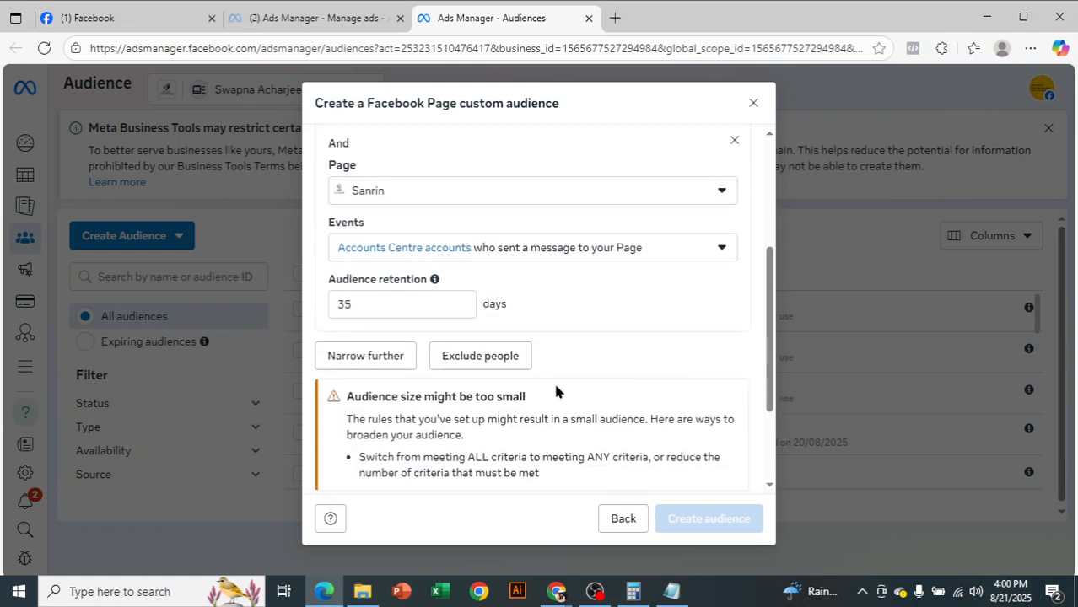
{"action": "scroll", "coordinate": [601, 268], "scroll_direction": "up", "scroll_amount": 2}
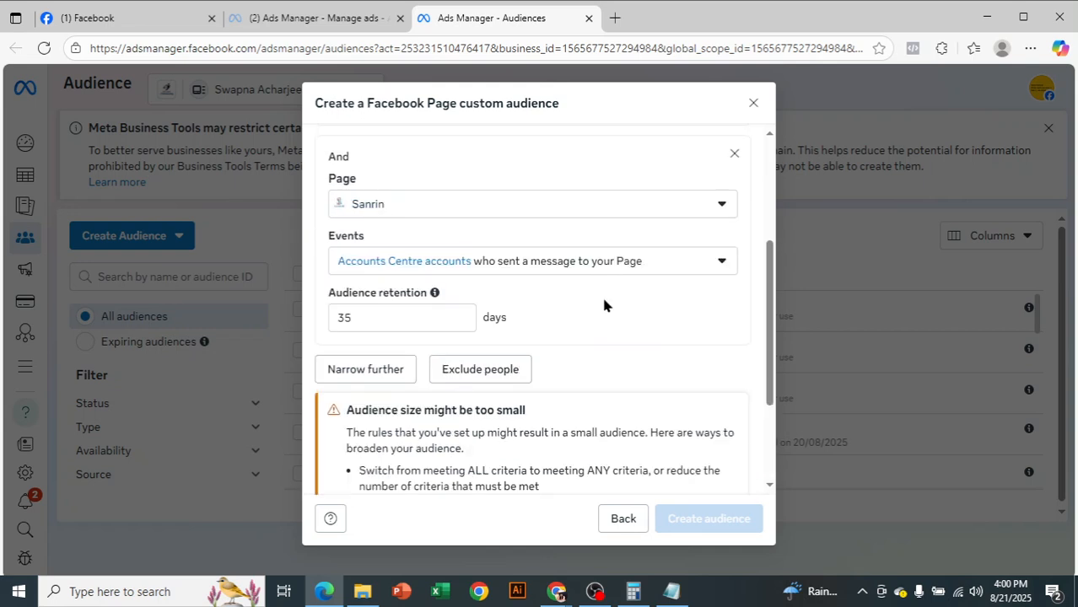
{"action": "scroll", "coordinate": [601, 294], "scroll_direction": "up", "scroll_amount": 3}
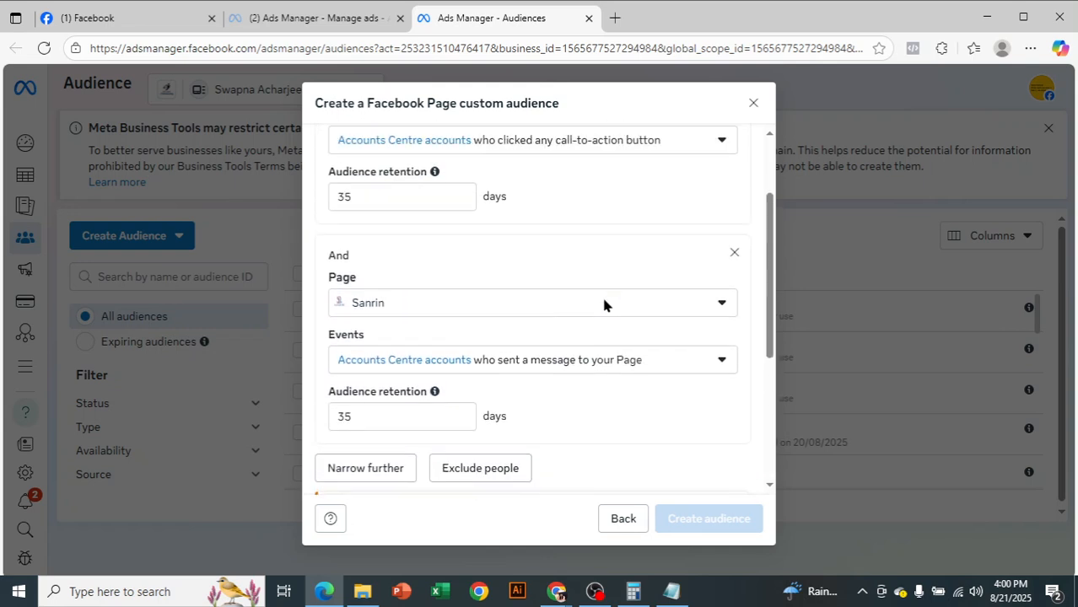
Switch the Page audience between ANY and ALL matching, ending with accounts that meet ANY of the criteria
{"action": "left_click", "coordinate": [571, 137]}
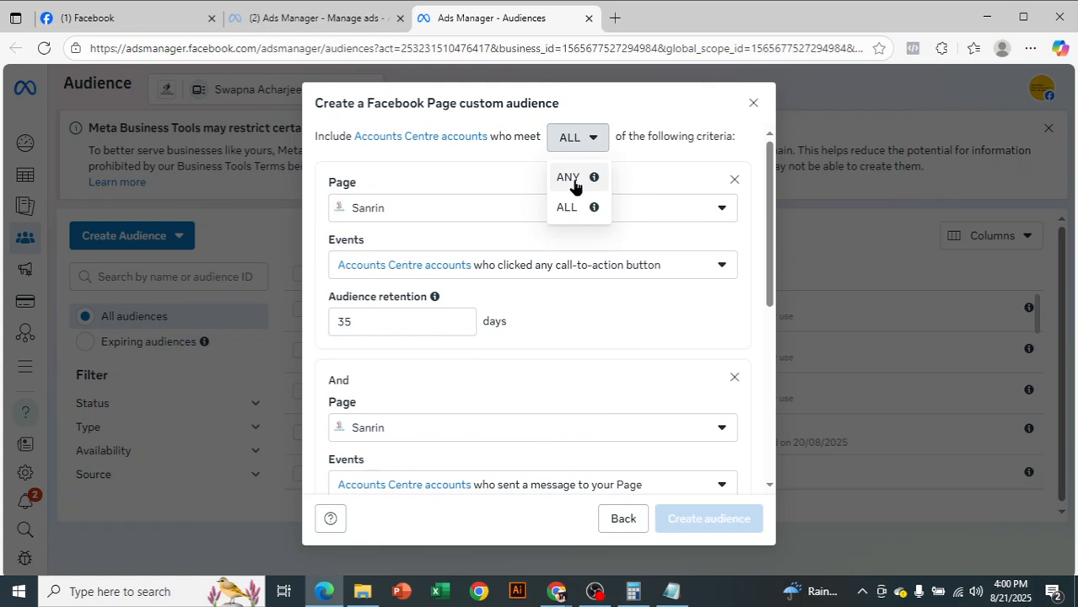
{"action": "left_click", "coordinate": [574, 181]}
{"action": "left_click", "coordinate": [573, 145]}
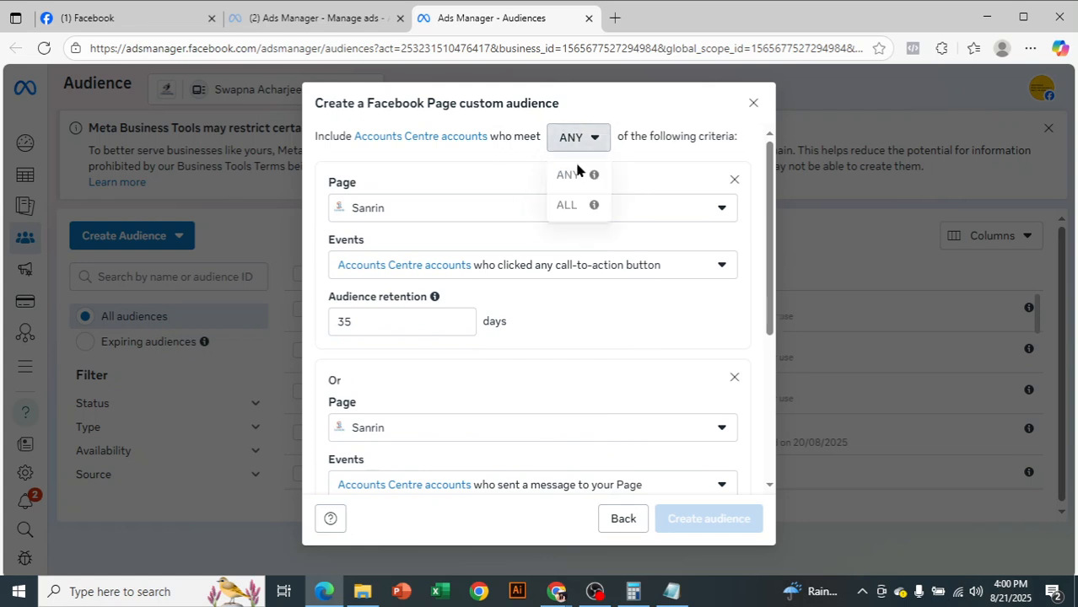
{"action": "left_click", "coordinate": [566, 208]}
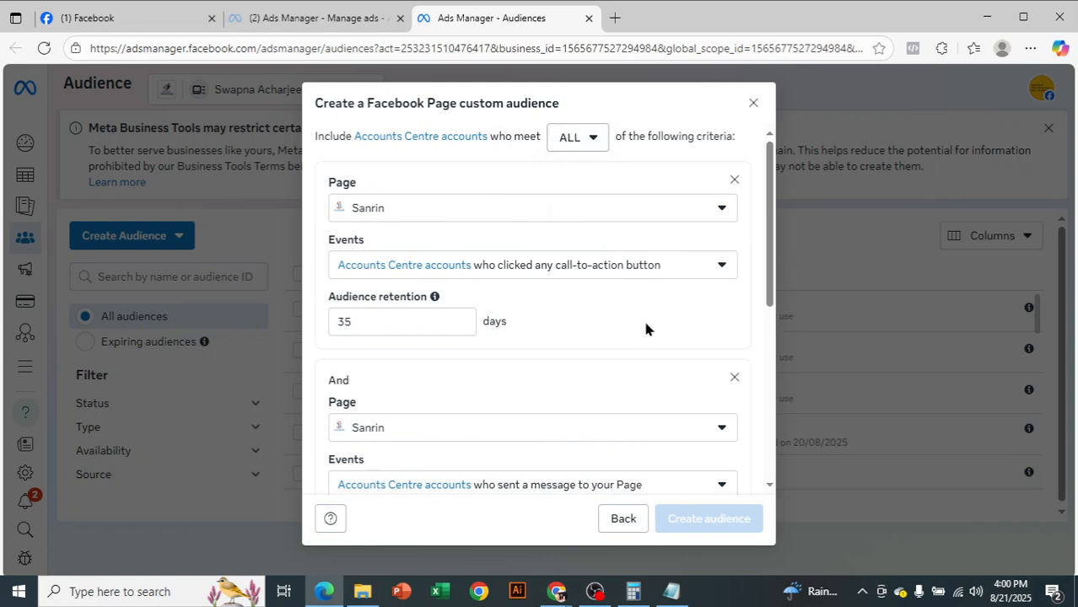
{"action": "left_click", "coordinate": [591, 140]}
{"action": "left_click", "coordinate": [570, 211]}
{"action": "left_click", "coordinate": [571, 140]}
{"action": "left_click", "coordinate": [566, 179]}
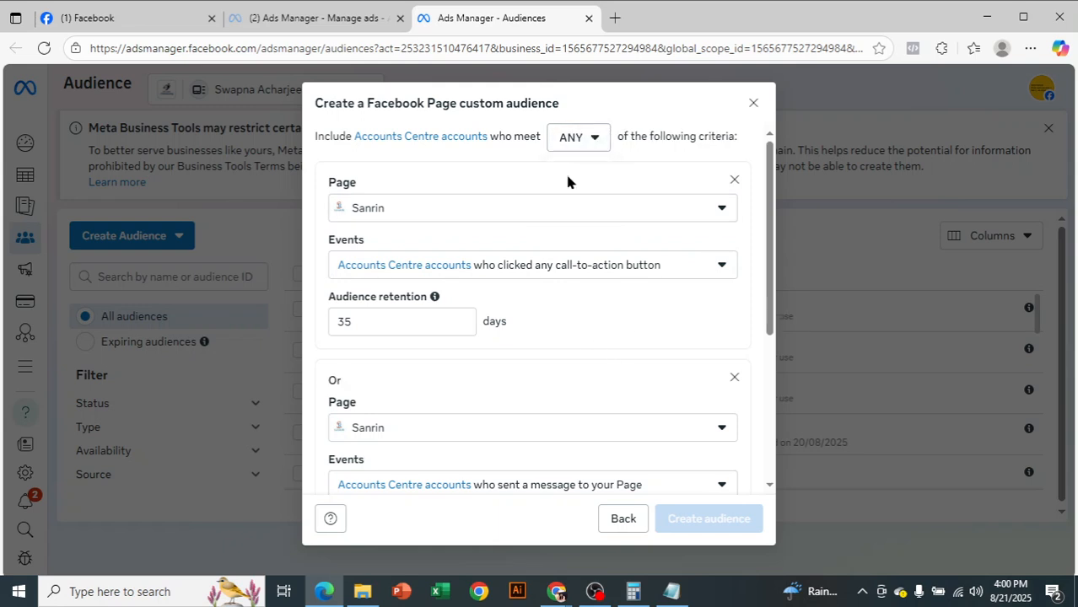
Exclude people on the Sanrin Page using the event Accounts Centre accounts who saved any post
{"action": "scroll", "coordinate": [588, 321], "scroll_direction": "down", "scroll_amount": 2}
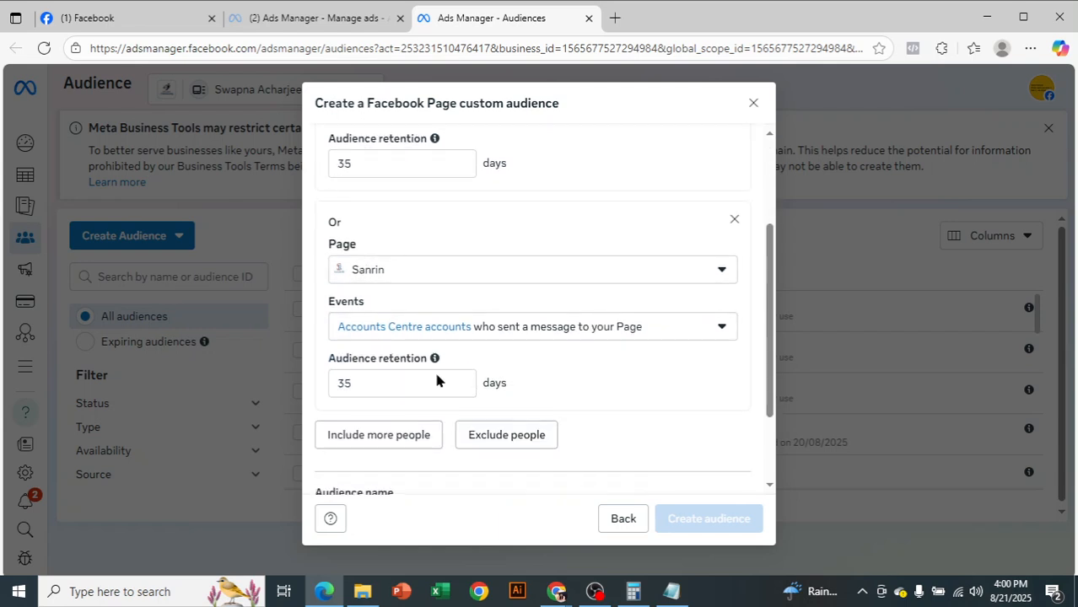
{"action": "scroll", "coordinate": [414, 379], "scroll_direction": "down", "scroll_amount": 1}
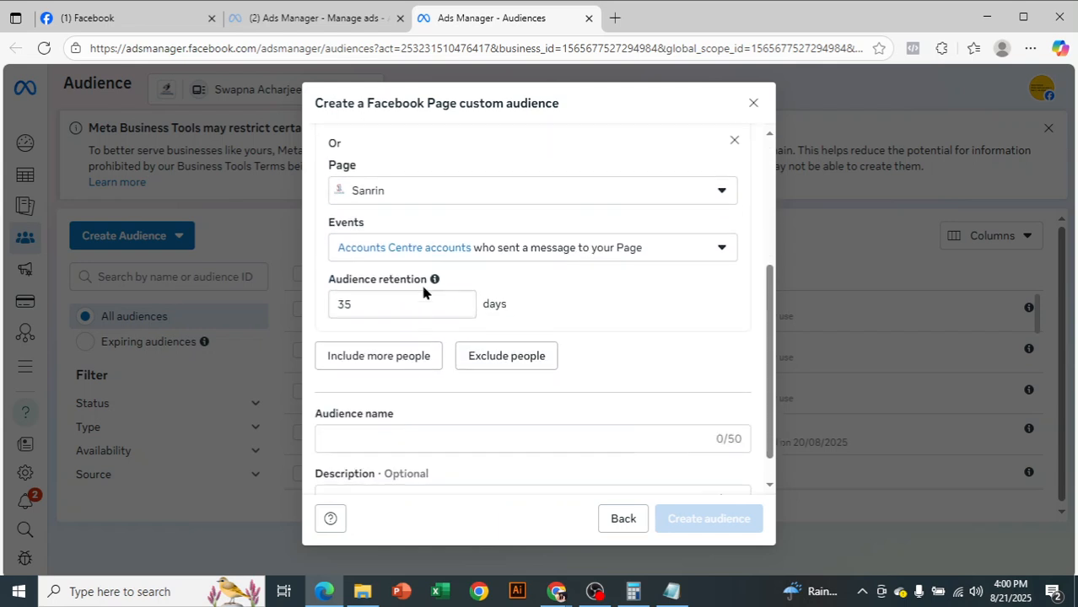
{"action": "left_click", "coordinate": [504, 358]}
{"action": "scroll", "coordinate": [502, 367], "scroll_direction": "down", "scroll_amount": 2}
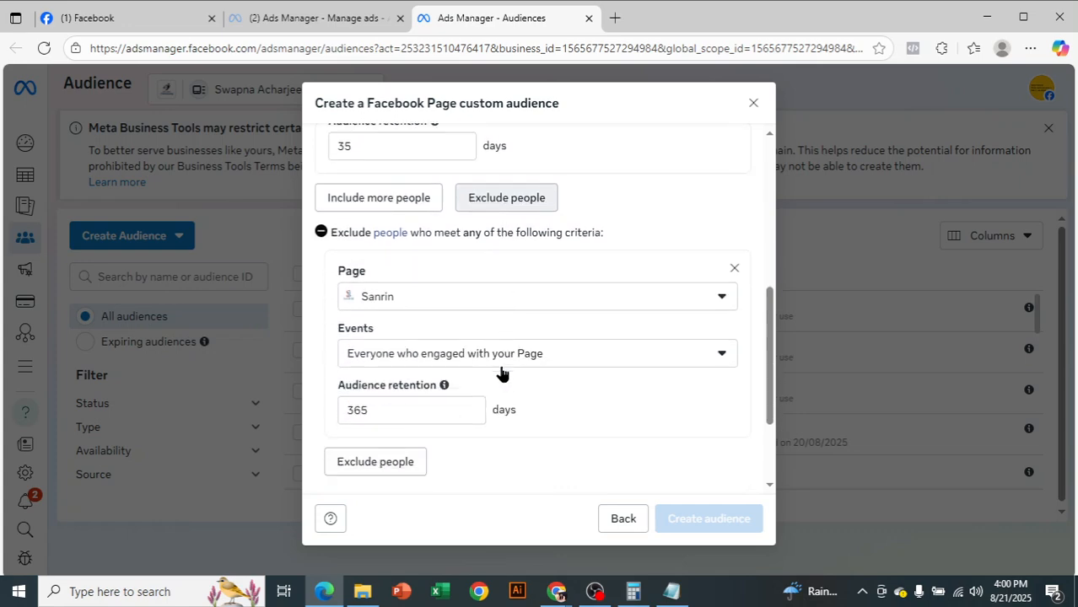
{"action": "left_click", "coordinate": [503, 361]}
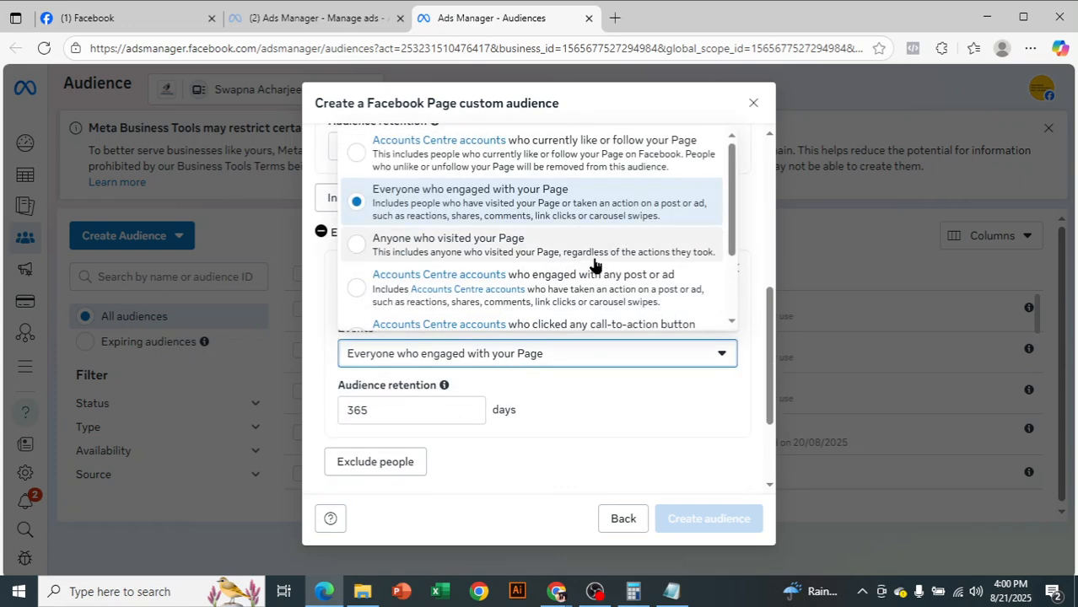
{"action": "scroll", "coordinate": [591, 249], "scroll_direction": "down", "scroll_amount": 1}
{"action": "scroll", "coordinate": [599, 245], "scroll_direction": "down", "scroll_amount": 1}
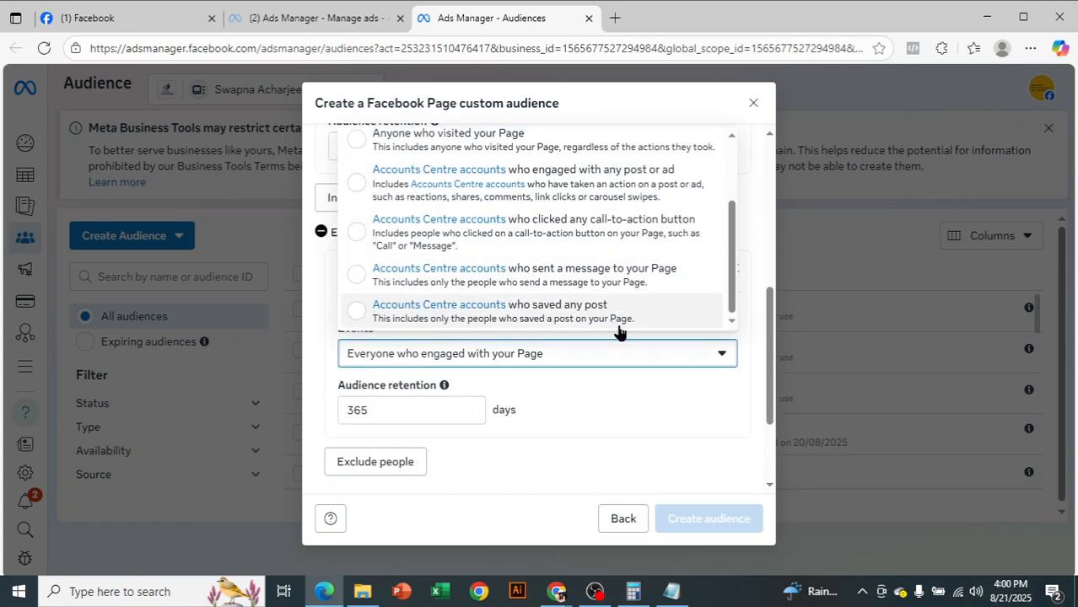
{"action": "left_click", "coordinate": [638, 325]}
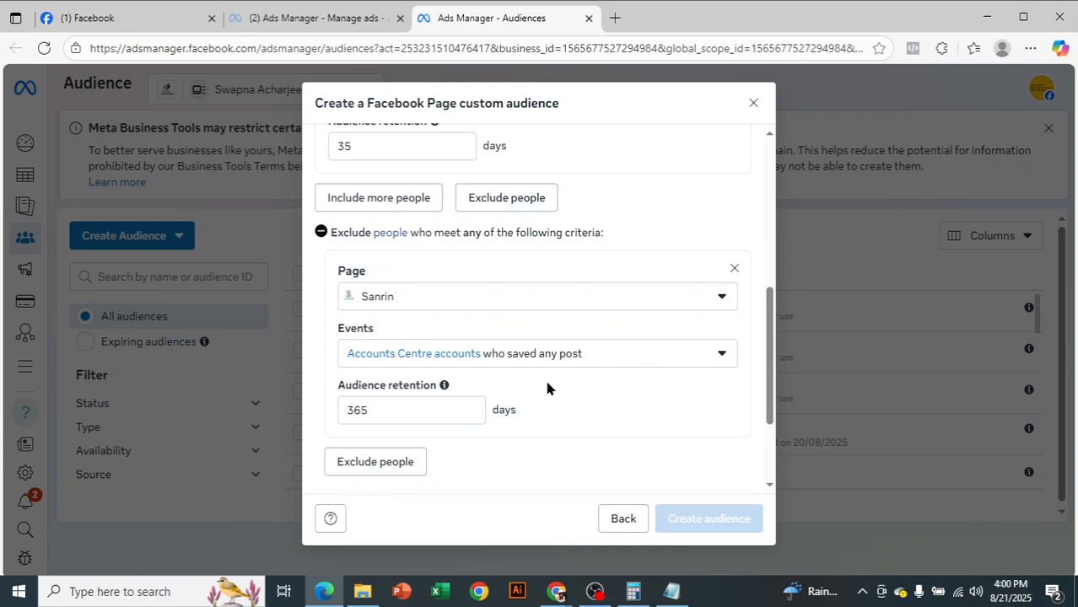
Remove the saved-post exclusion criterion from the Page audience
{"action": "scroll", "coordinate": [658, 413], "scroll_direction": "down", "scroll_amount": 3}
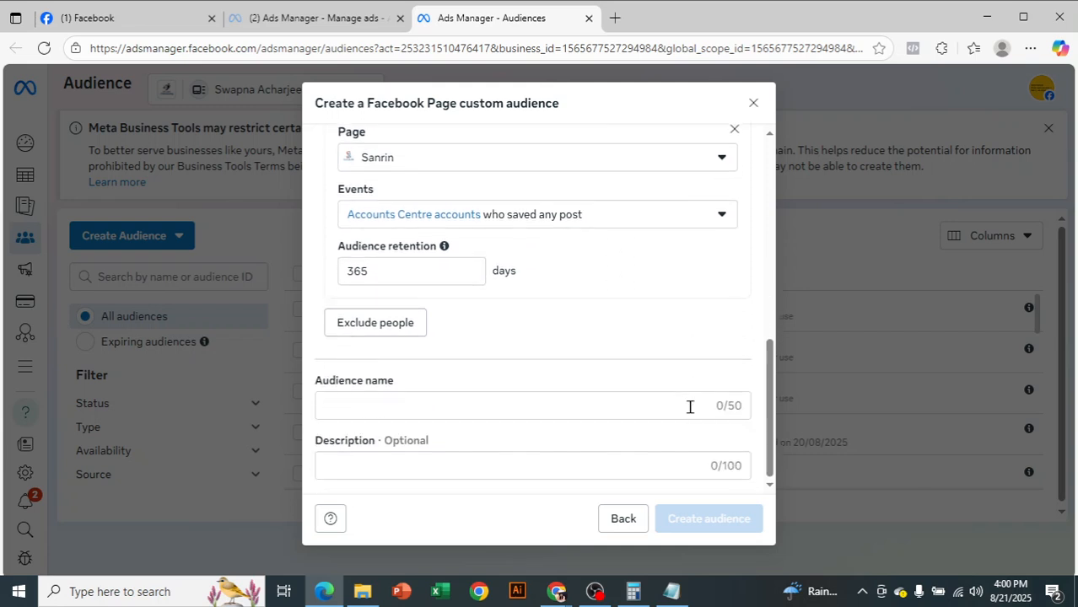
{"action": "left_click", "coordinate": [593, 404]}
{"action": "scroll", "coordinate": [593, 409], "scroll_direction": "up", "scroll_amount": 5}
{"action": "scroll", "coordinate": [497, 375], "scroll_direction": "down", "scroll_amount": 5}
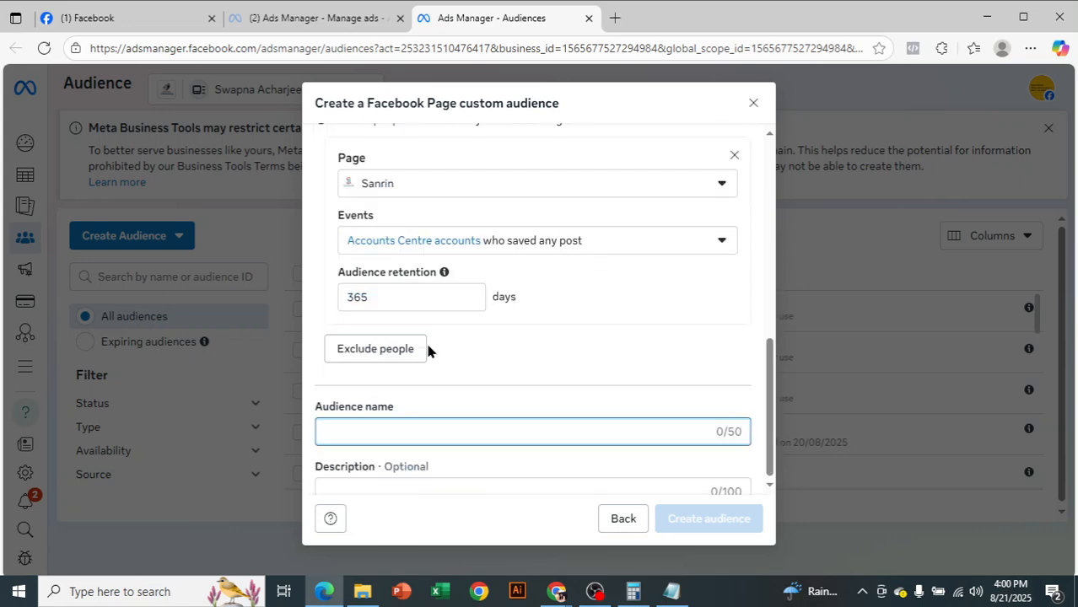
{"action": "scroll", "coordinate": [761, 275], "scroll_direction": "up", "scroll_amount": 1}
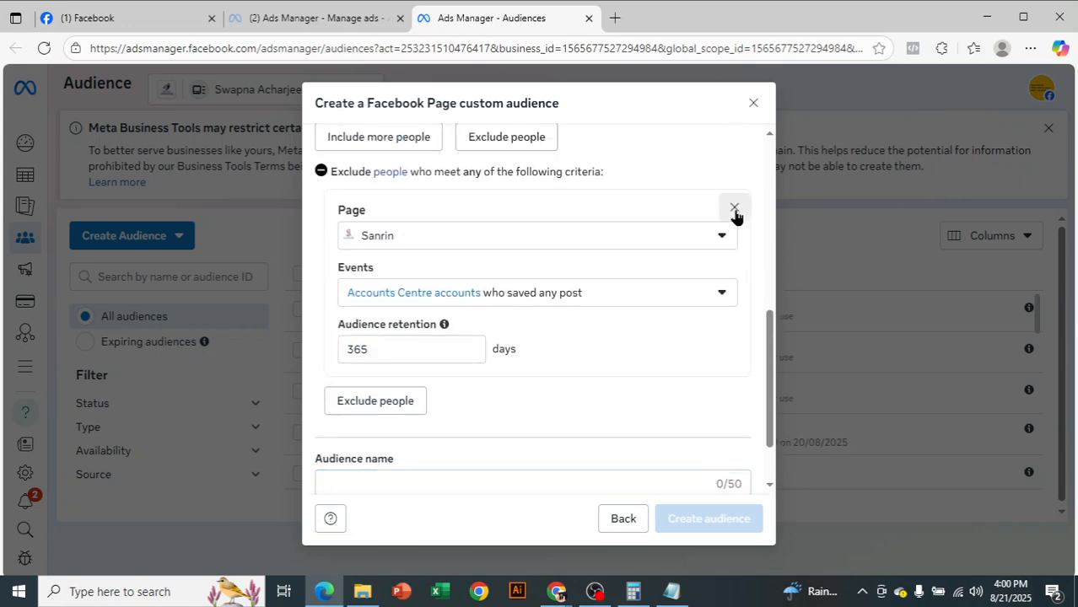
{"action": "left_click", "coordinate": [735, 211]}
Name the audience "Send massage and click CTA on last 35 days", create it and finish the creation dialog
{"action": "scroll", "coordinate": [557, 321], "scroll_direction": "up", "scroll_amount": 2}
{"action": "scroll", "coordinate": [472, 320], "scroll_direction": "up", "scroll_amount": 3}
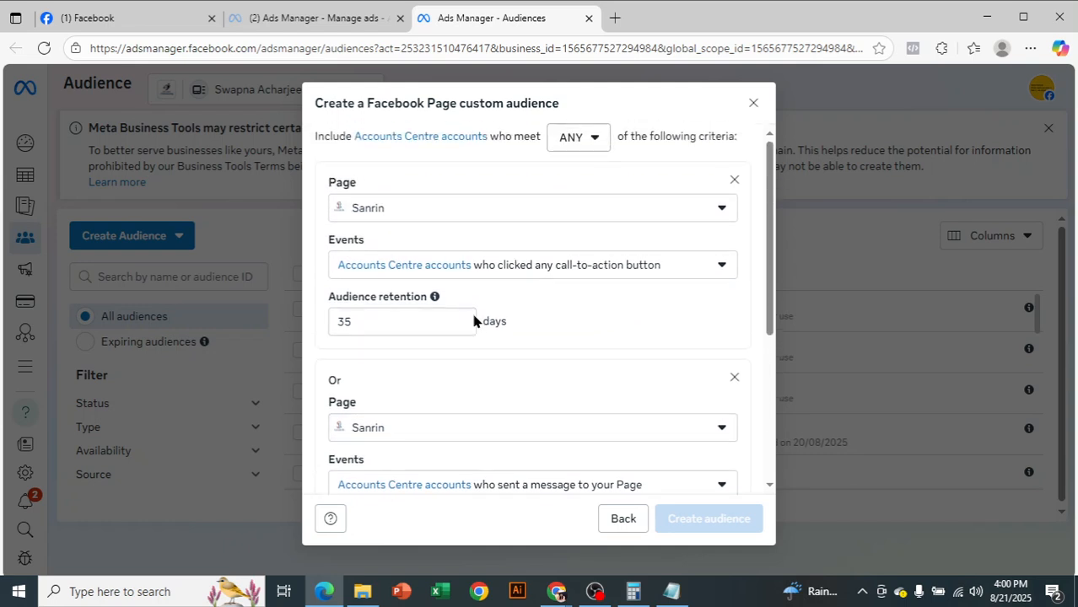
{"action": "scroll", "coordinate": [486, 363], "scroll_direction": "down", "scroll_amount": 6}
{"action": "left_click", "coordinate": [440, 404]}
{"action": "type", "text": "Send massage "}
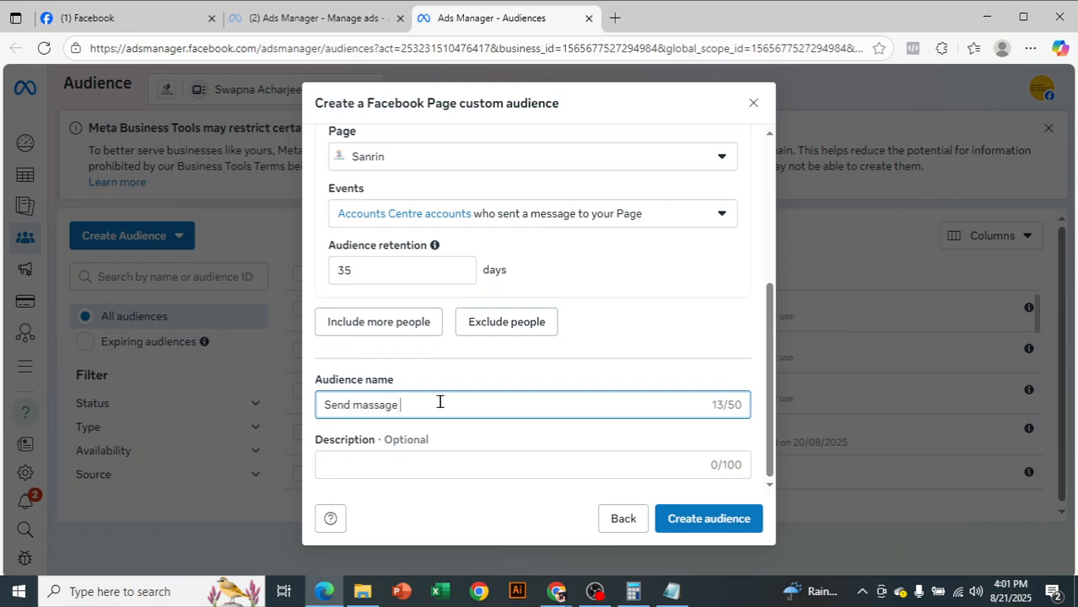
{"action": "type", "text": "and click CTA on last 35 days"}
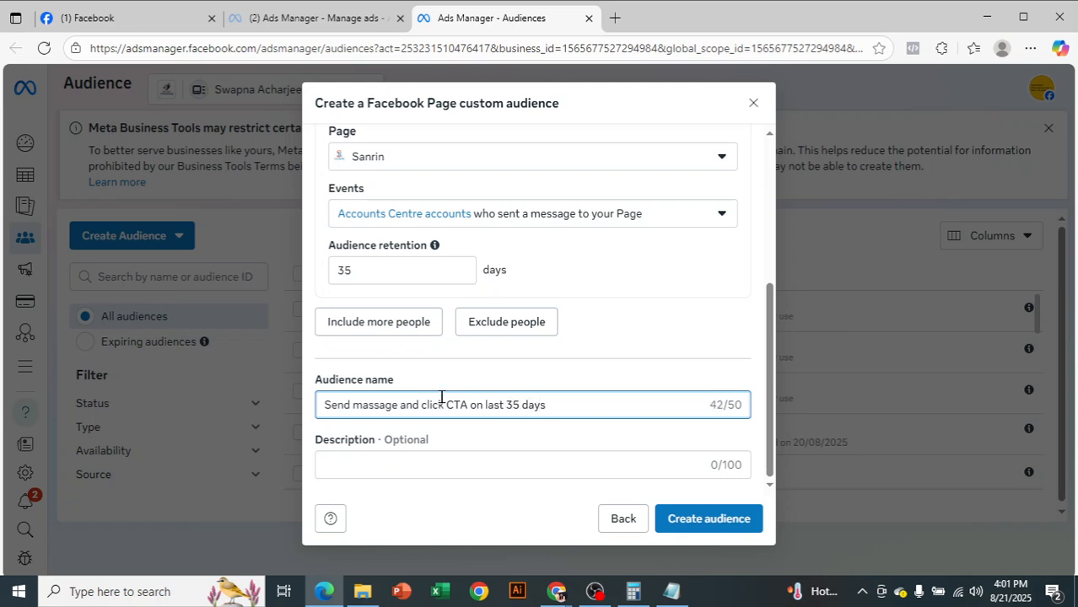
{"action": "left_click", "coordinate": [730, 523]}
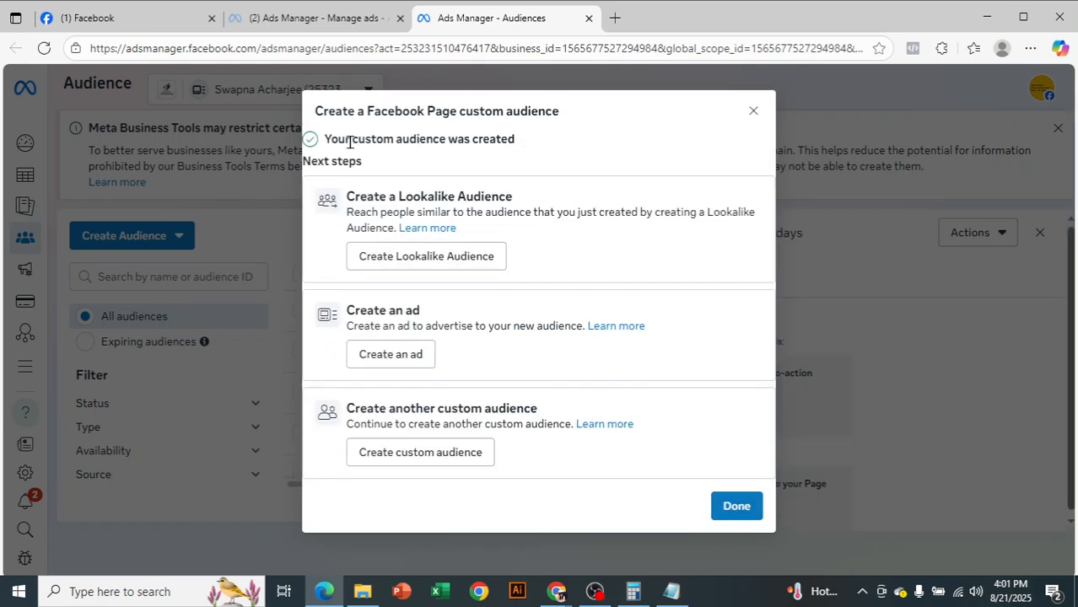
{"action": "left_click", "coordinate": [731, 507]}
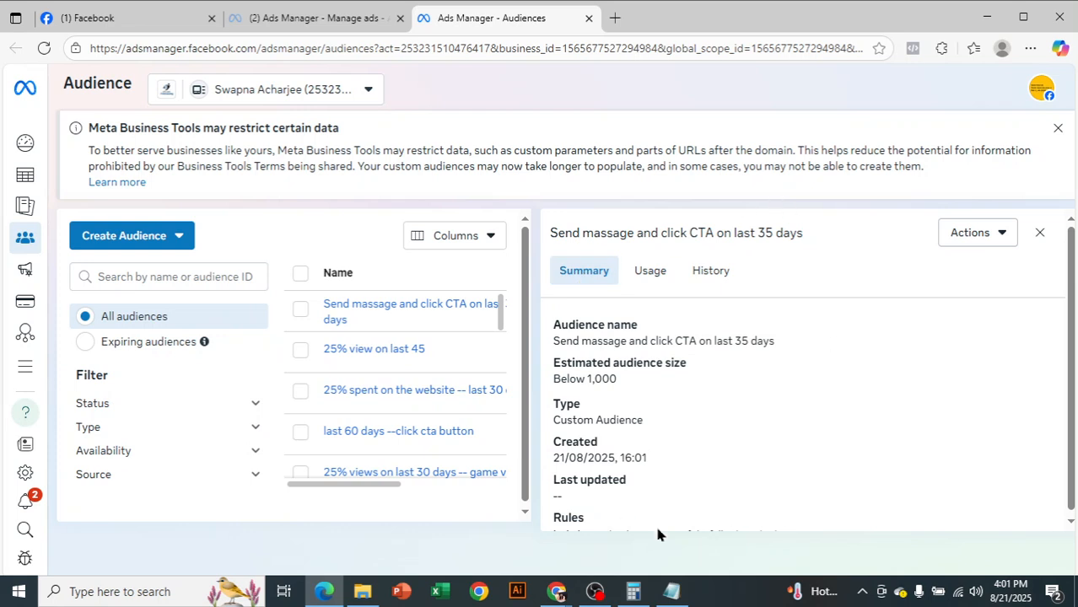
Examine the new audience's summary, including its estimated audience size and rules, and close the details
{"action": "scroll", "coordinate": [582, 397], "scroll_direction": "down", "scroll_amount": 1}
{"action": "scroll", "coordinate": [624, 405], "scroll_direction": "up", "scroll_amount": 1}
{"action": "left_click_drag", "start_coordinate": [572, 381], "coordinate": [645, 379]}
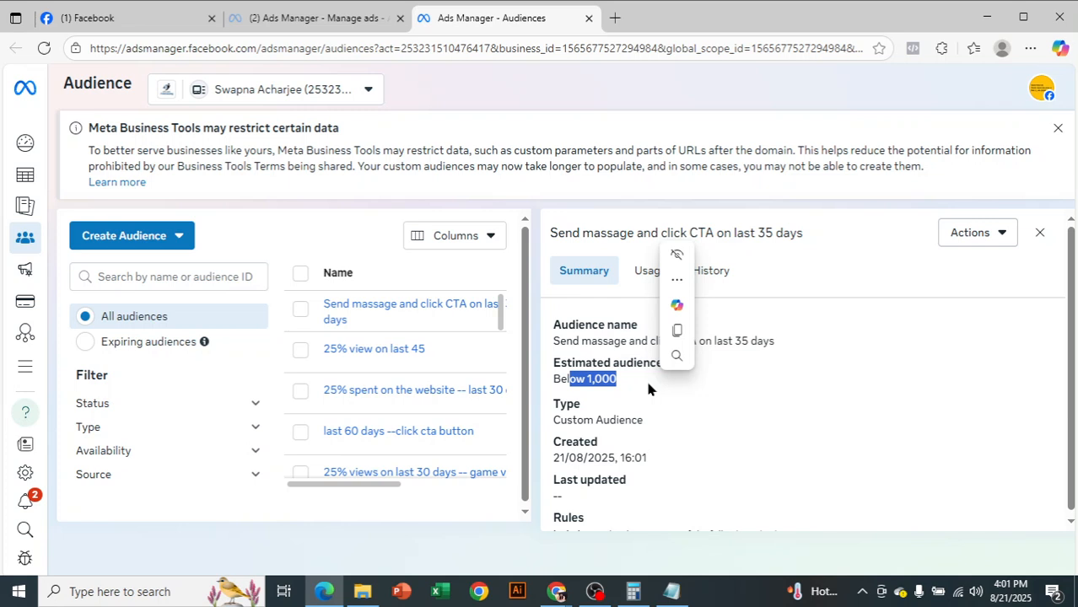
{"action": "left_click", "coordinate": [648, 386]}
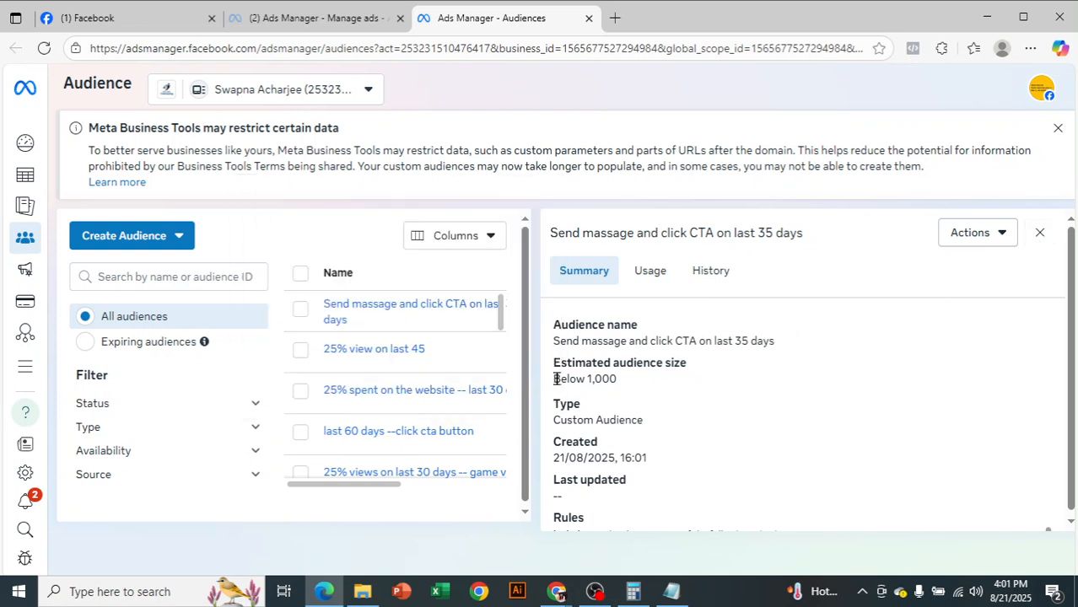
{"action": "left_click_drag", "start_coordinate": [556, 377], "coordinate": [683, 363]}
{"action": "left_click", "coordinate": [622, 390]}
{"action": "scroll", "coordinate": [667, 417], "scroll_direction": "down", "scroll_amount": 2}
{"action": "scroll", "coordinate": [675, 440], "scroll_direction": "up", "scroll_amount": 2}
{"action": "left_click", "coordinate": [1039, 233]}
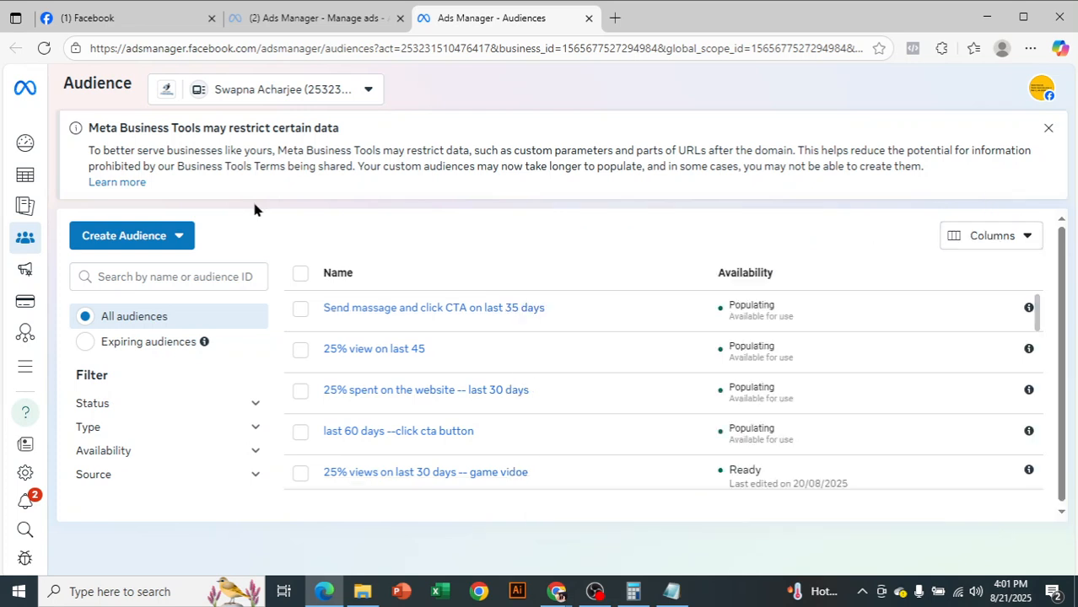
Start a new custom audience with Website as its source
{"action": "left_click", "coordinate": [134, 241]}
{"action": "left_click", "coordinate": [148, 278]}
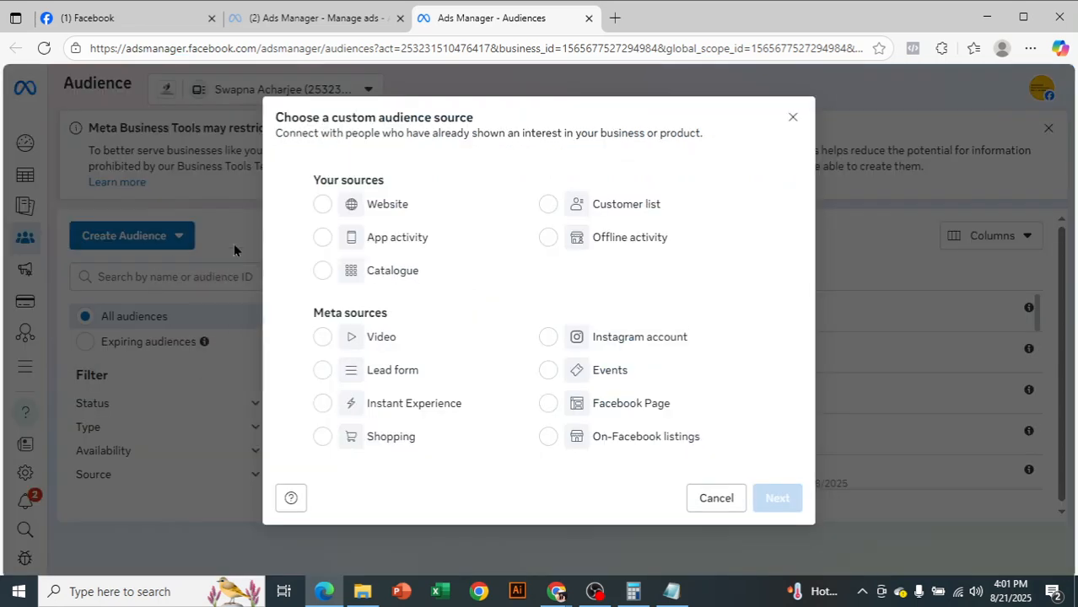
{"action": "left_click", "coordinate": [388, 209]}
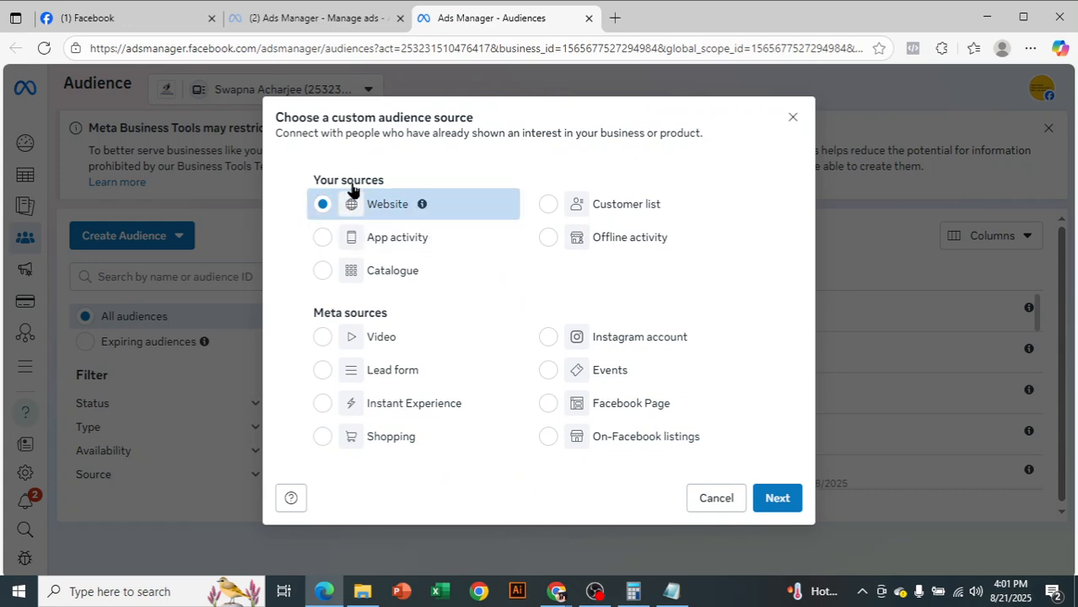
{"action": "left_click", "coordinate": [769, 507]}
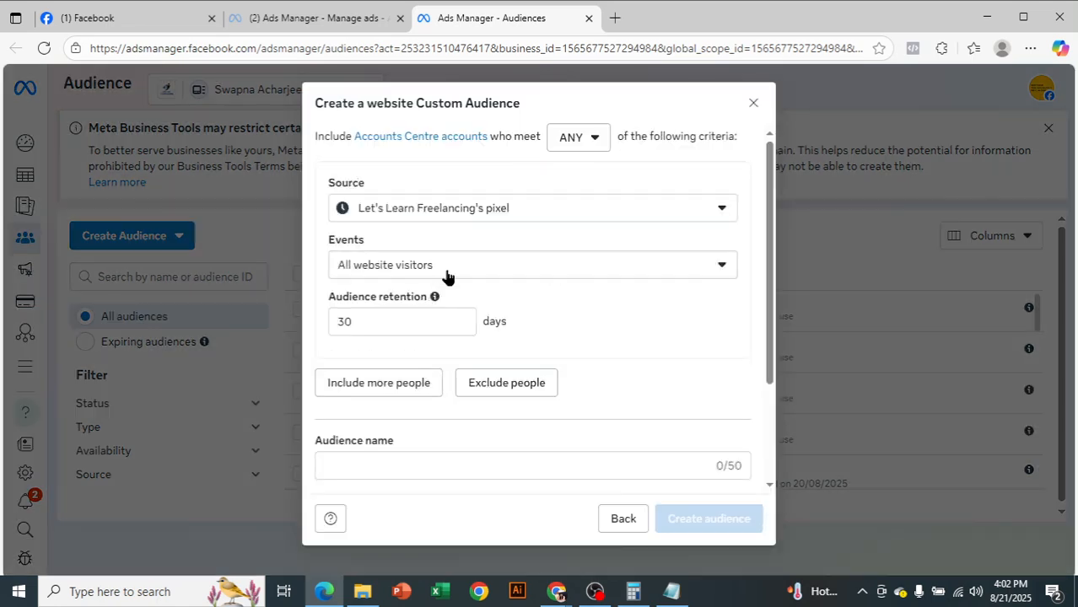
Set the website audience's event to Visitors by time spent, with the 25% percentile
{"action": "left_click", "coordinate": [448, 268]}
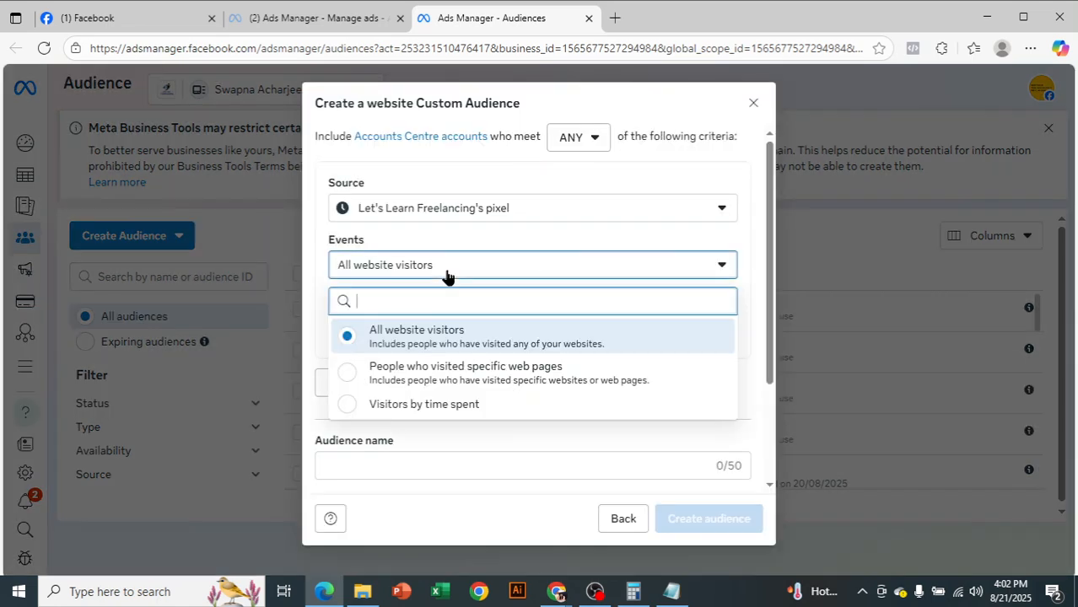
{"action": "left_click", "coordinate": [450, 406]}
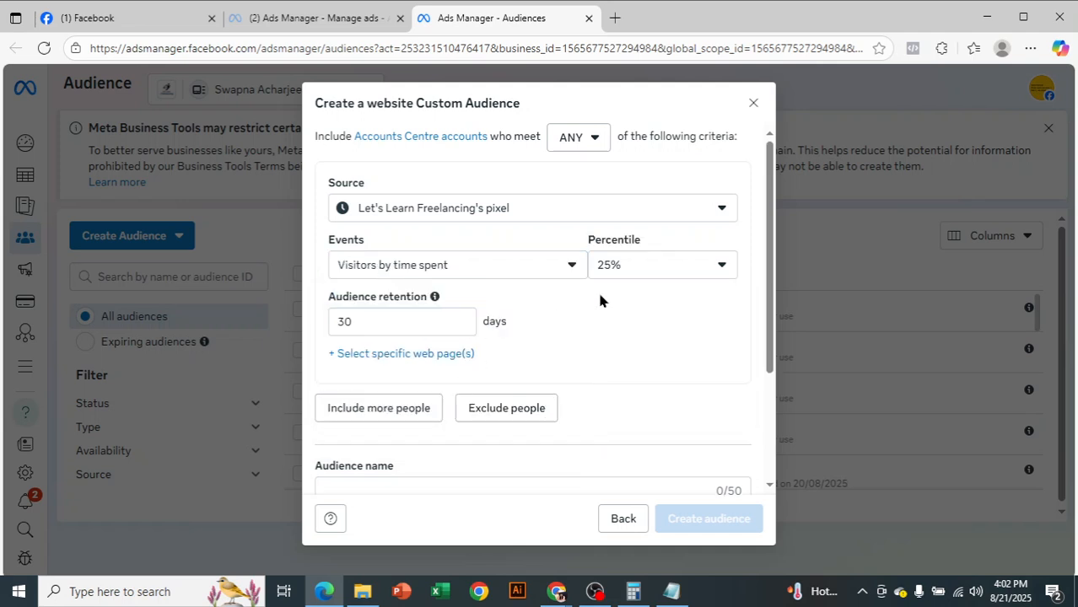
{"action": "left_click", "coordinate": [643, 272]}
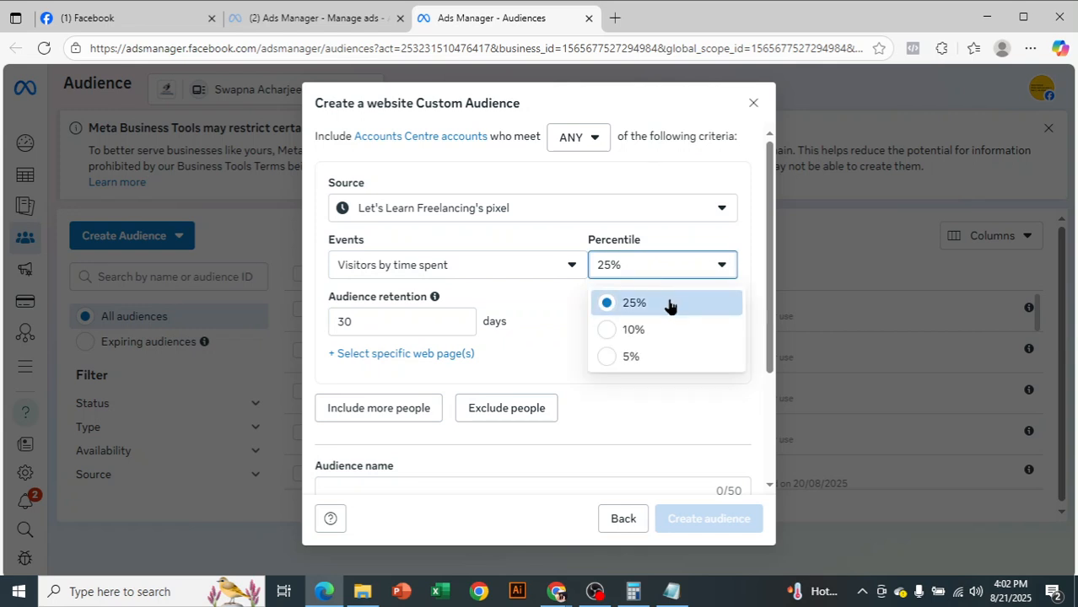
{"action": "left_click", "coordinate": [668, 308]}
{"action": "left_click", "coordinate": [365, 321]}
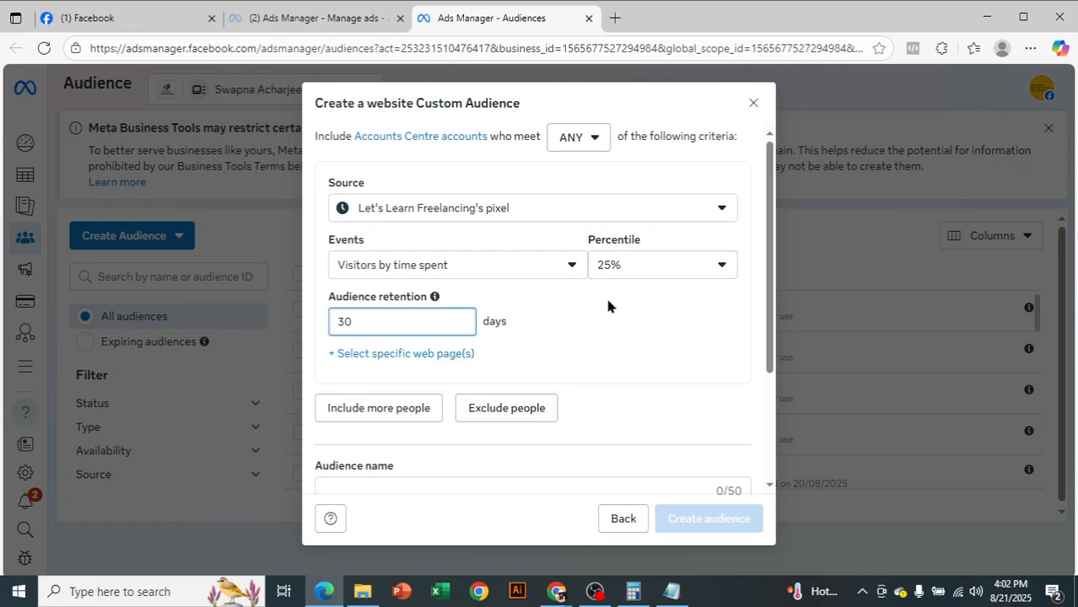
{"action": "left_click", "coordinate": [607, 341]}
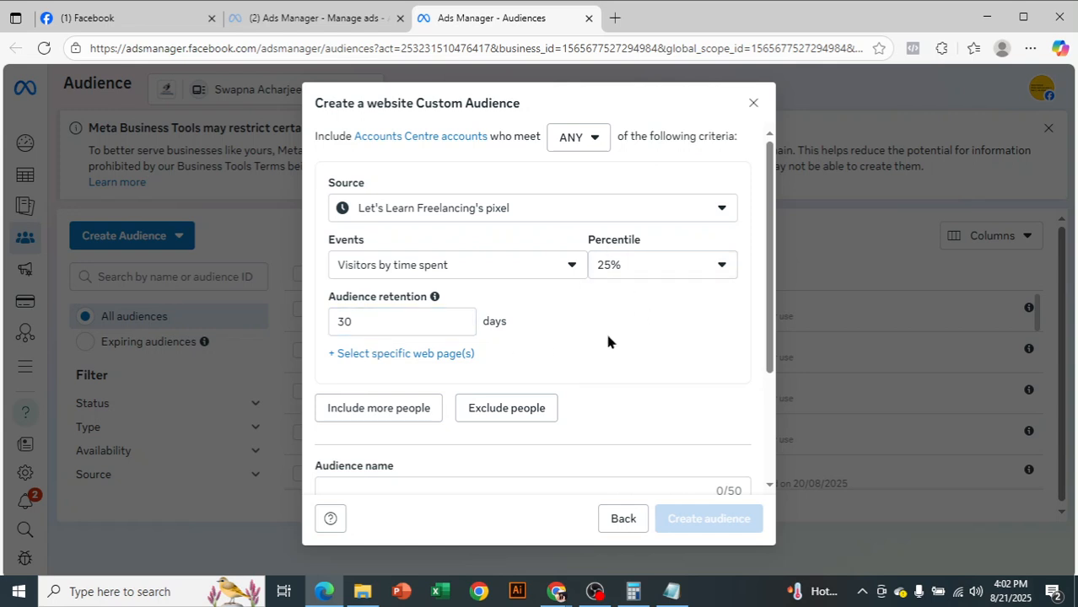
{"action": "left_click", "coordinate": [567, 268]}
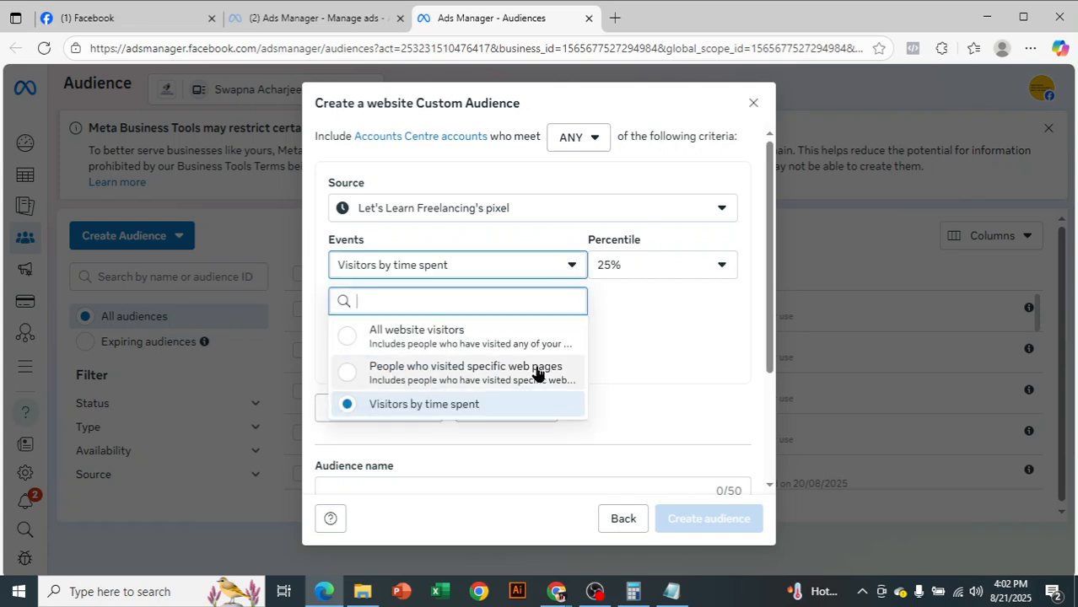
{"action": "left_click", "coordinate": [498, 377]}
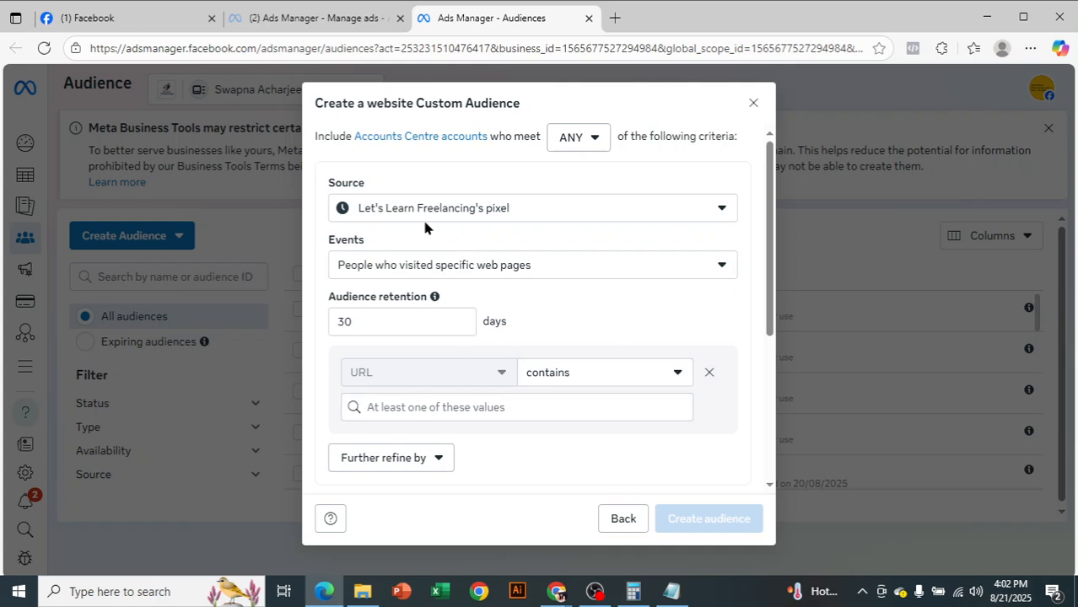
{"action": "left_click", "coordinate": [474, 412]}
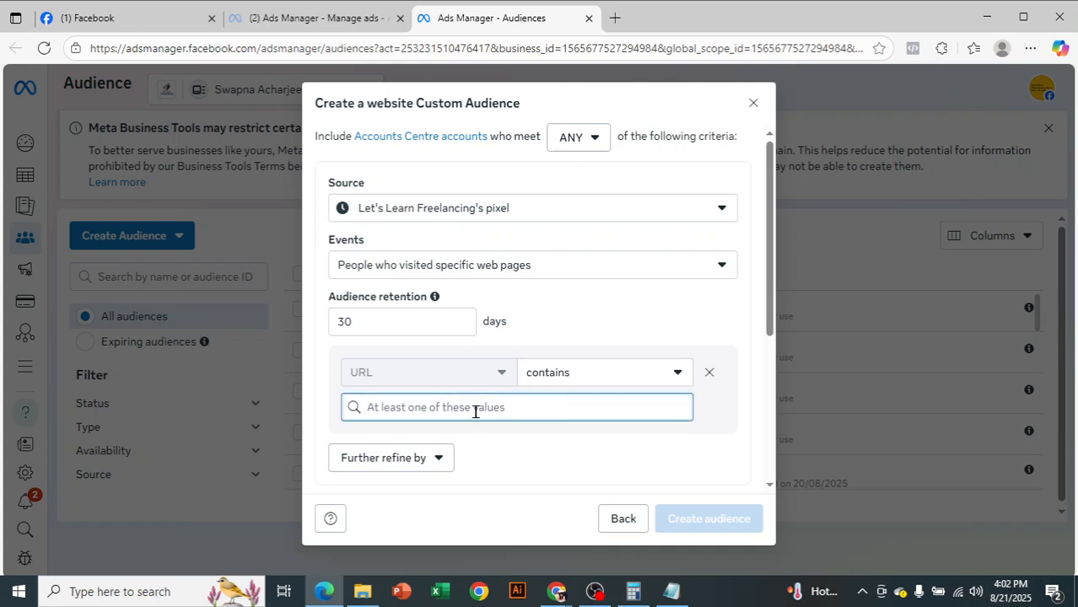
{"action": "type", "text": "www"}
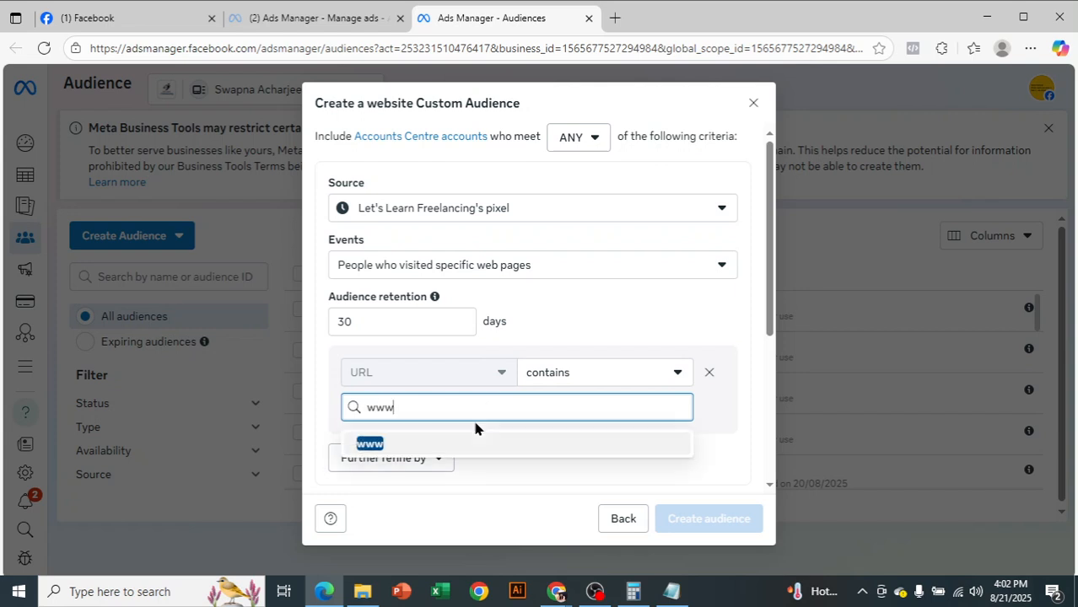
{"action": "type", "text": ".dara"}
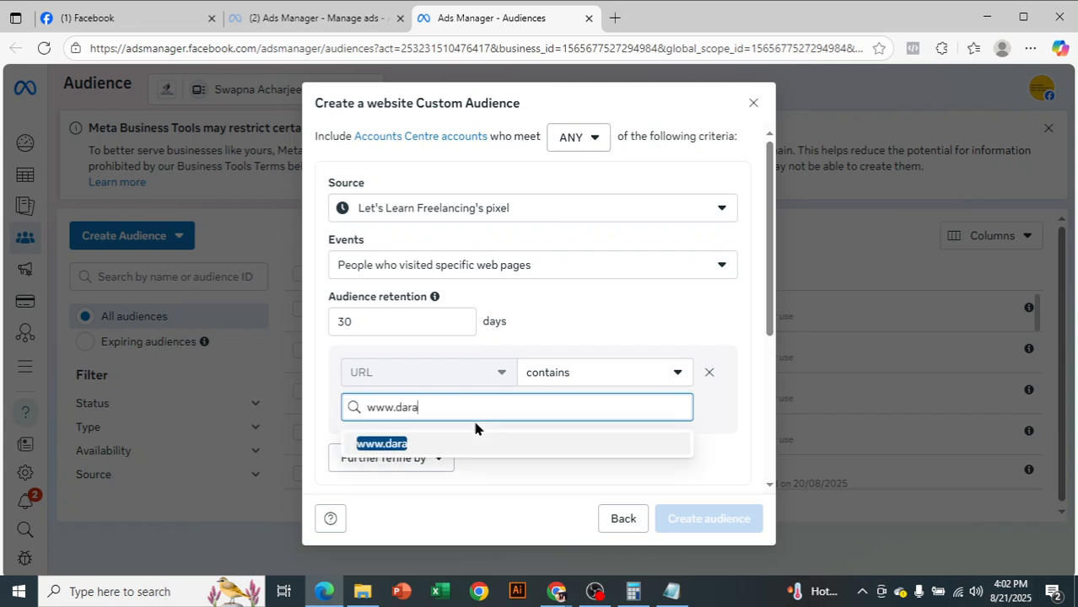
{"action": "type", "text": "z/women.com"}
{"action": "key", "text": "Return"}
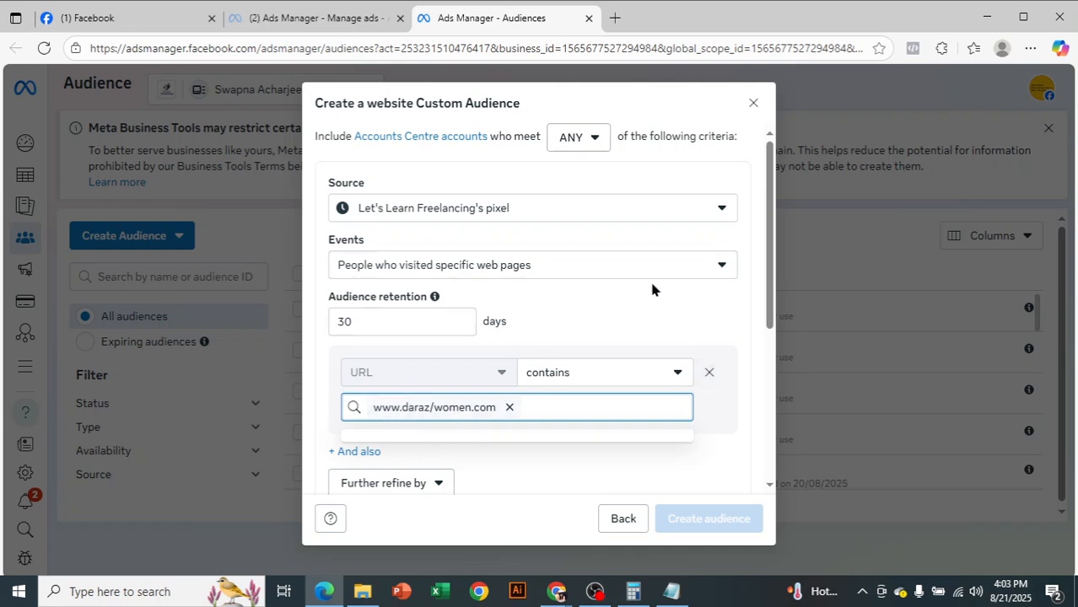
{"action": "scroll", "coordinate": [587, 369], "scroll_direction": "down", "scroll_amount": 2}
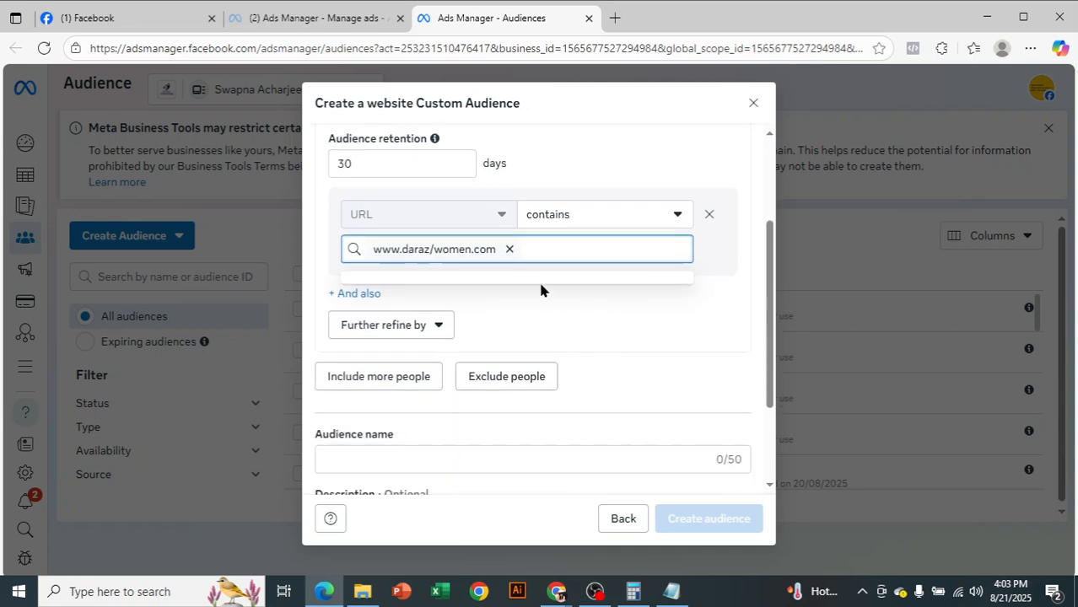
{"action": "left_click", "coordinate": [510, 250]}
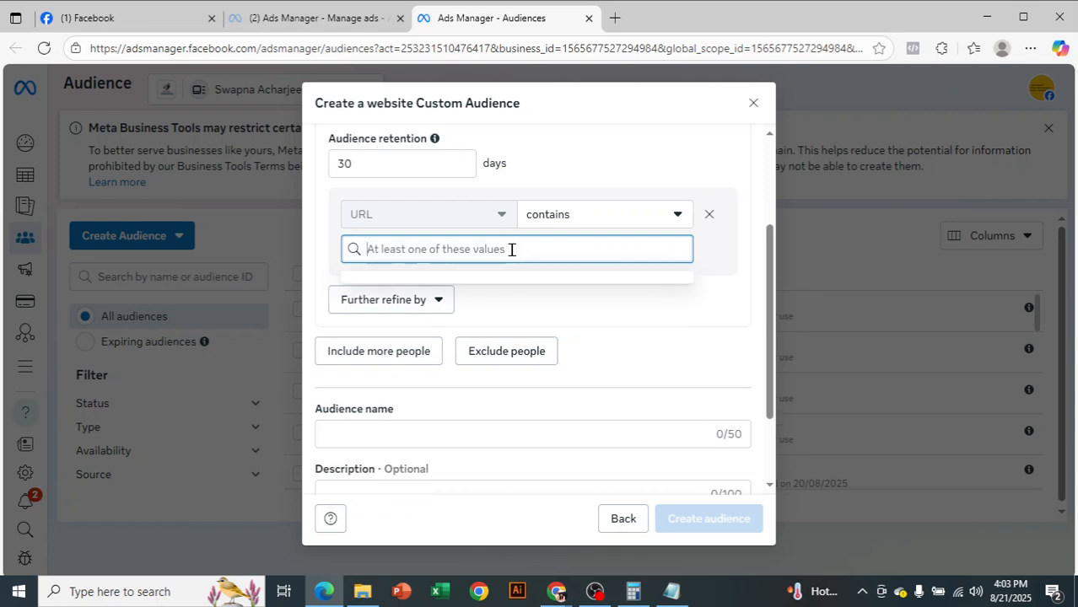
{"action": "scroll", "coordinate": [676, 380], "scroll_direction": "down", "scroll_amount": 2}
{"action": "scroll", "coordinate": [675, 378], "scroll_direction": "up", "scroll_amount": 1}
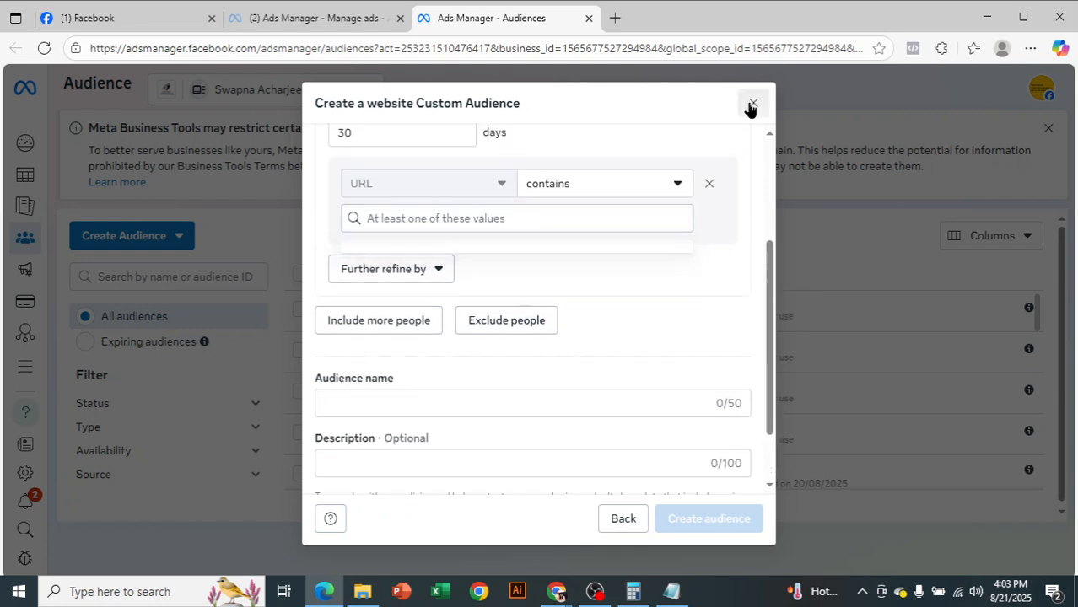
{"action": "left_click", "coordinate": [754, 103]}
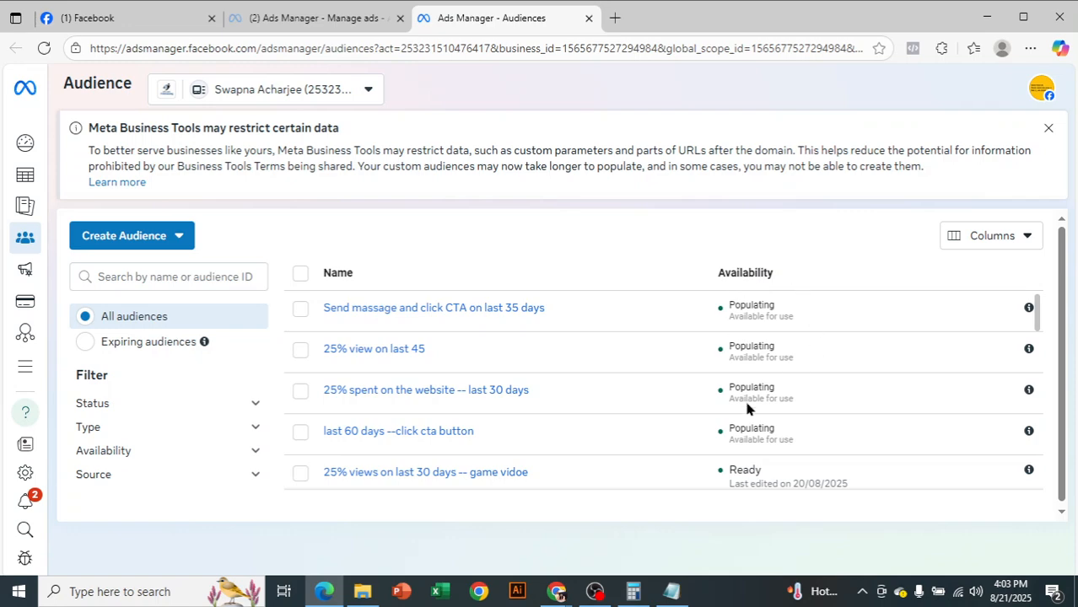
{"action": "scroll", "coordinate": [779, 347], "scroll_direction": "down", "scroll_amount": 1}
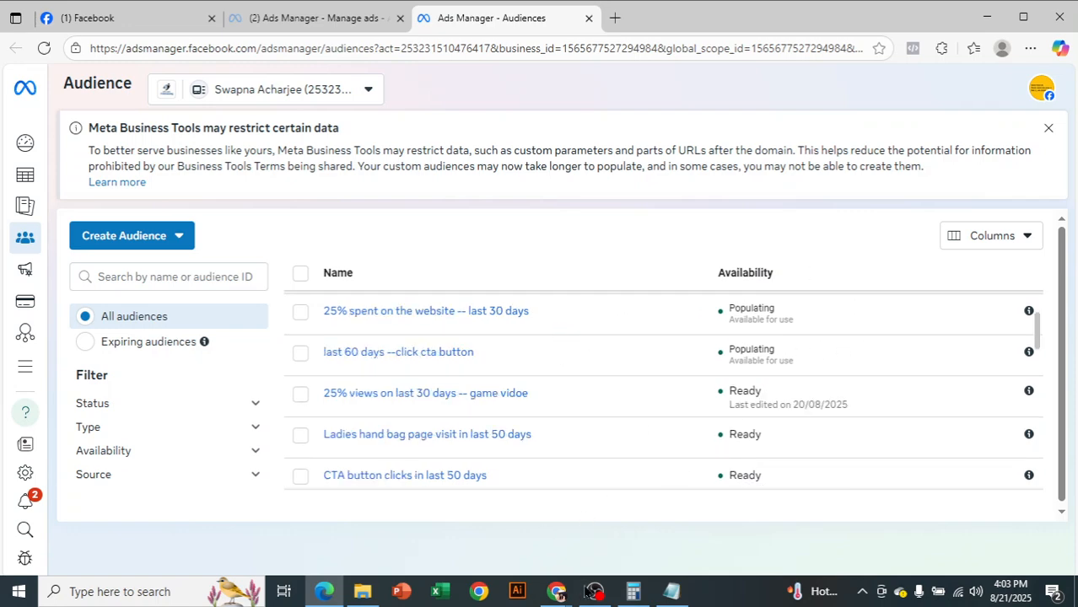
{"action": "left_click", "coordinate": [595, 591]}
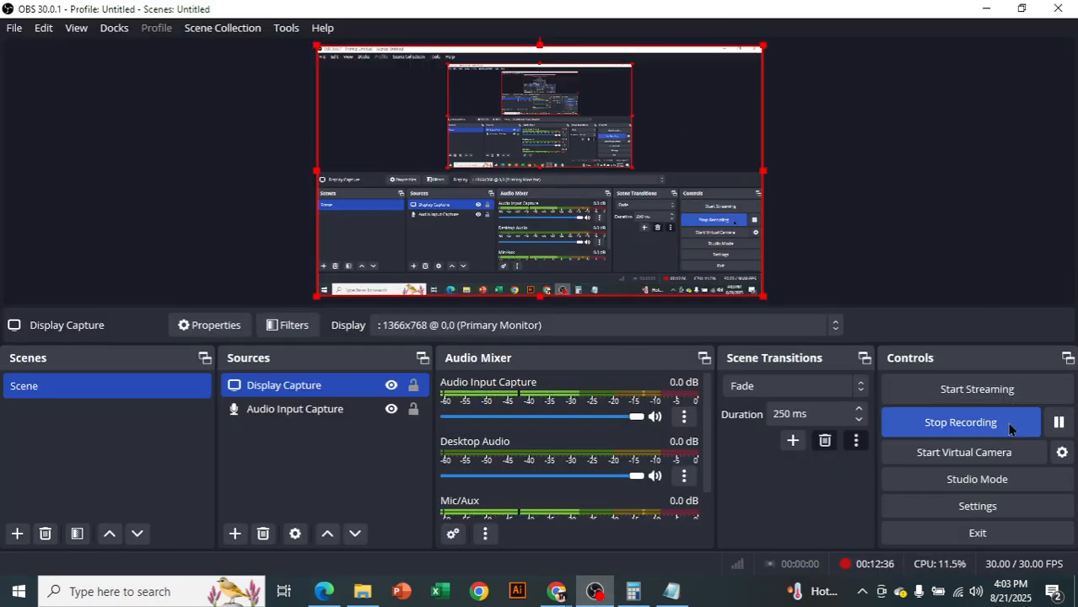